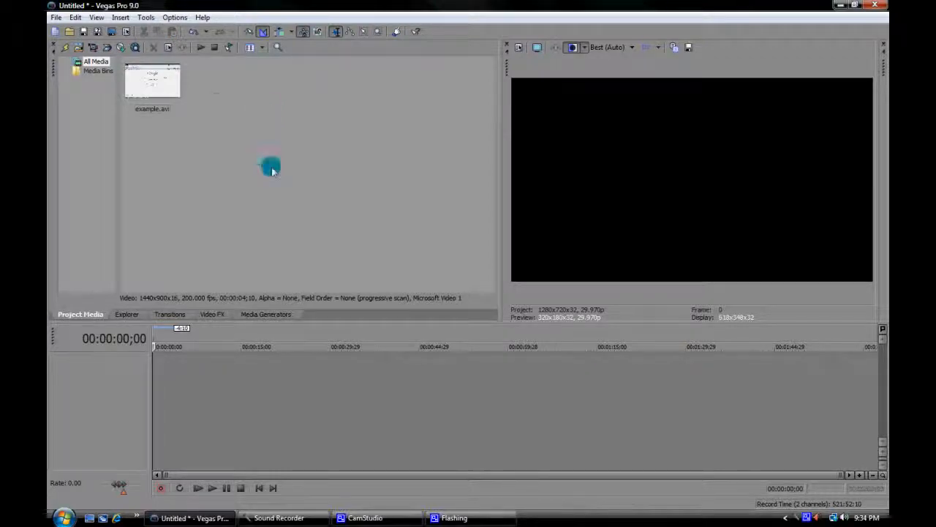
# Insert a new video track and place example.avi at the start of it.
pyautogui.moveTo(154, 82); pyautogui.dragTo(79, 89)
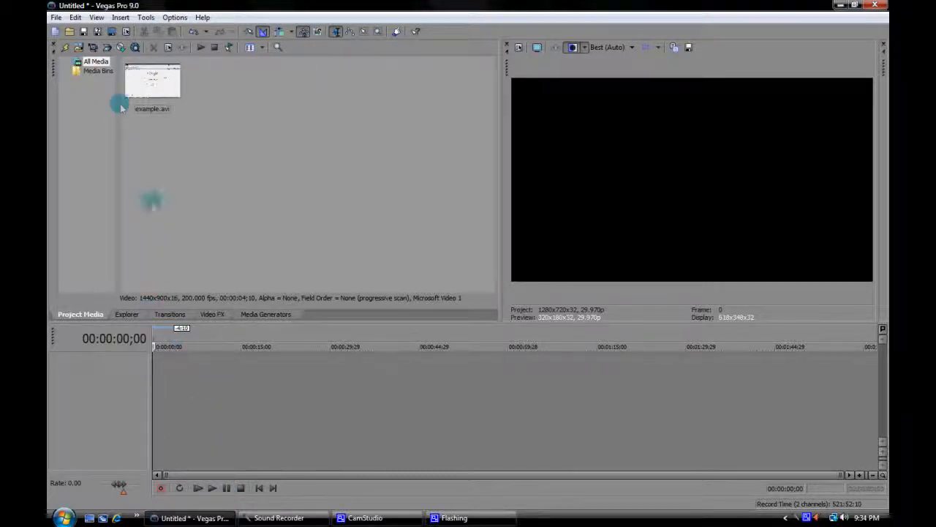
pyautogui.rightClick(176, 360)
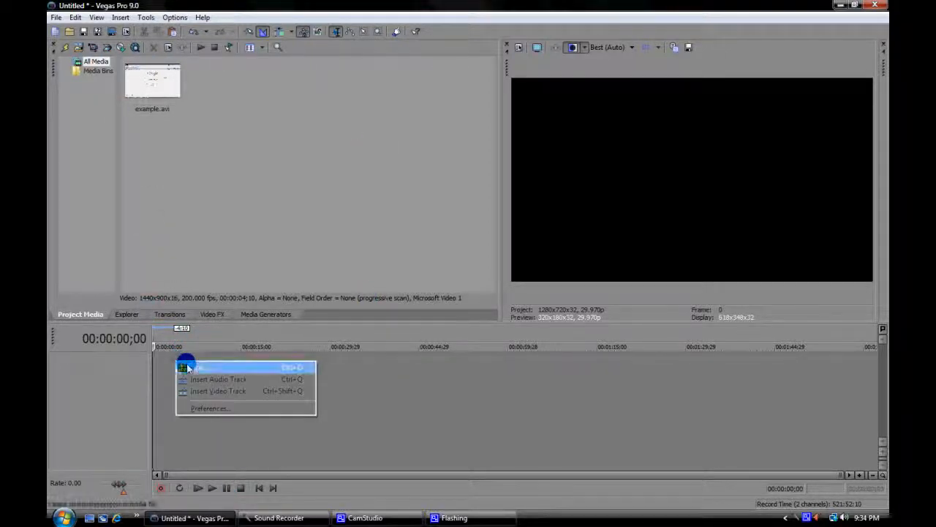
pyautogui.click(212, 391)
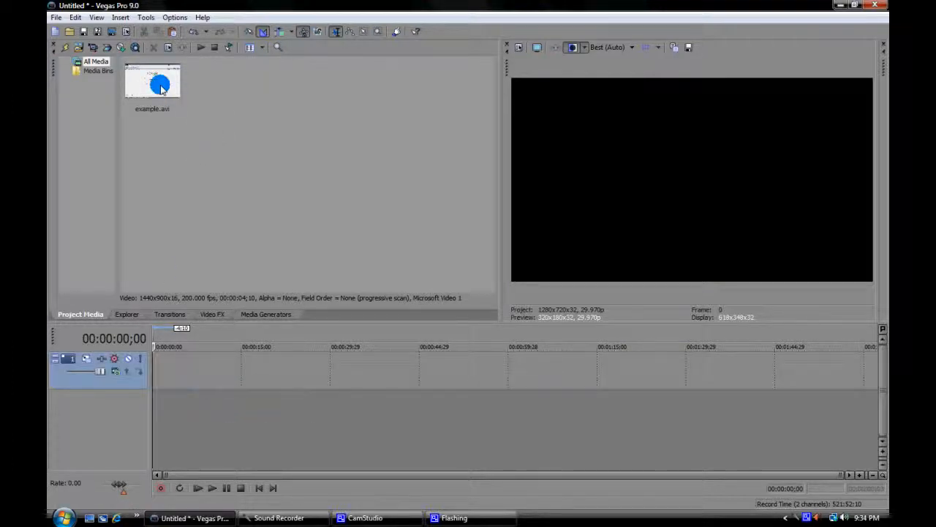
pyautogui.moveTo(161, 87); pyautogui.dragTo(162, 370)
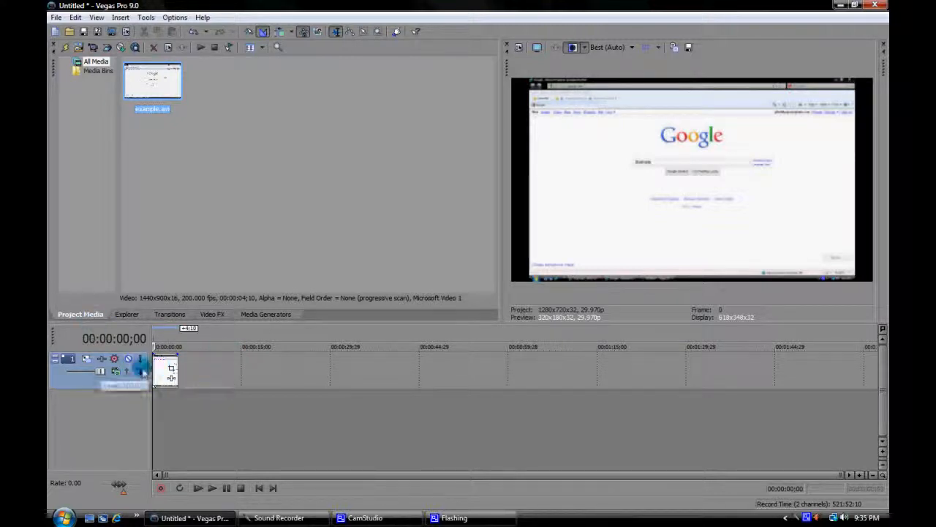
# Open Event Pan/Crop for the example clip and reposition its window clear of the video preview.
pyautogui.rightClick(165, 373)
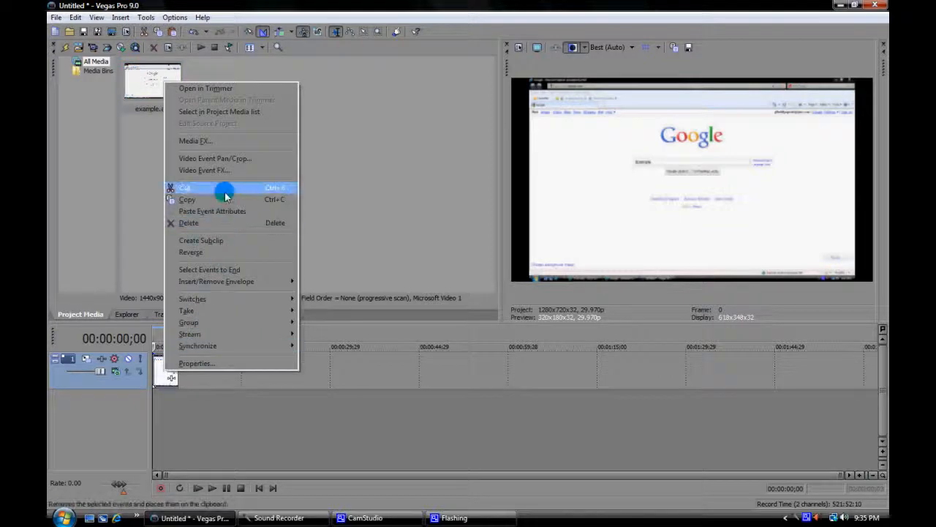
pyautogui.click(229, 158)
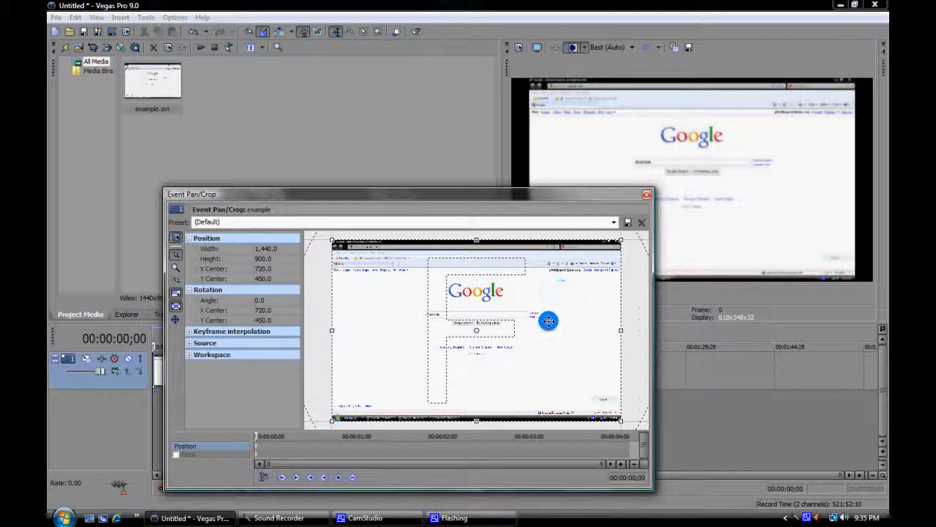
pyautogui.moveTo(541, 196); pyautogui.dragTo(514, 215)
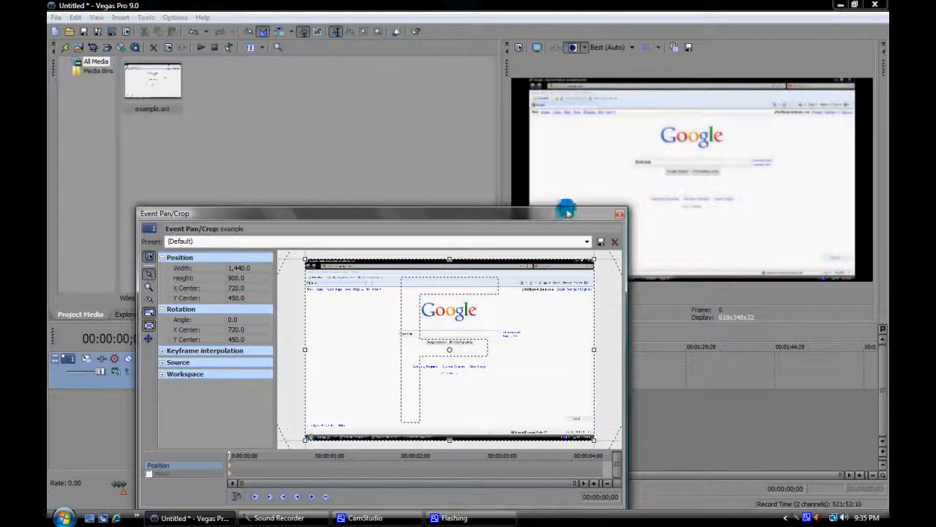
pyautogui.moveTo(566, 215); pyautogui.dragTo(604, 205)
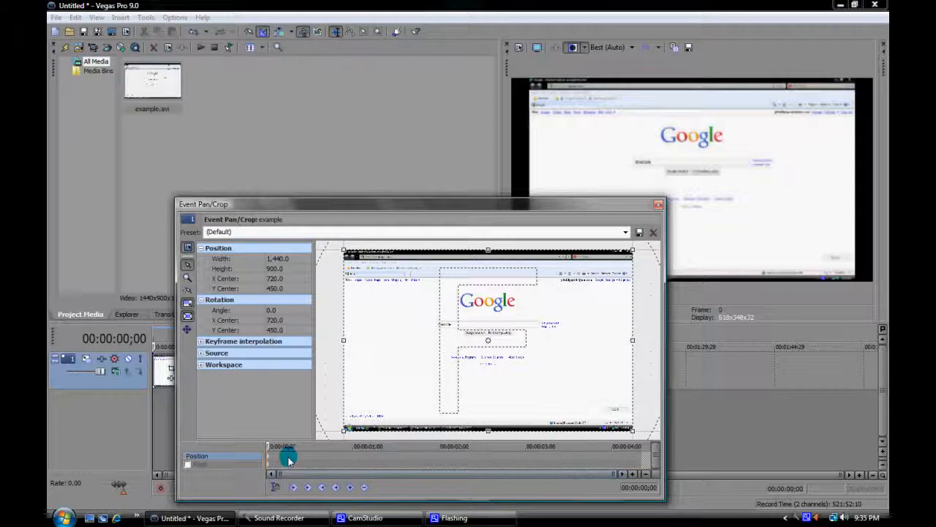
# Add Position keyframes at 00:00:01;00 and 00:00:03;00 on the clip's Pan/Crop timeline.
pyautogui.moveTo(289, 459); pyautogui.dragTo(323, 445)
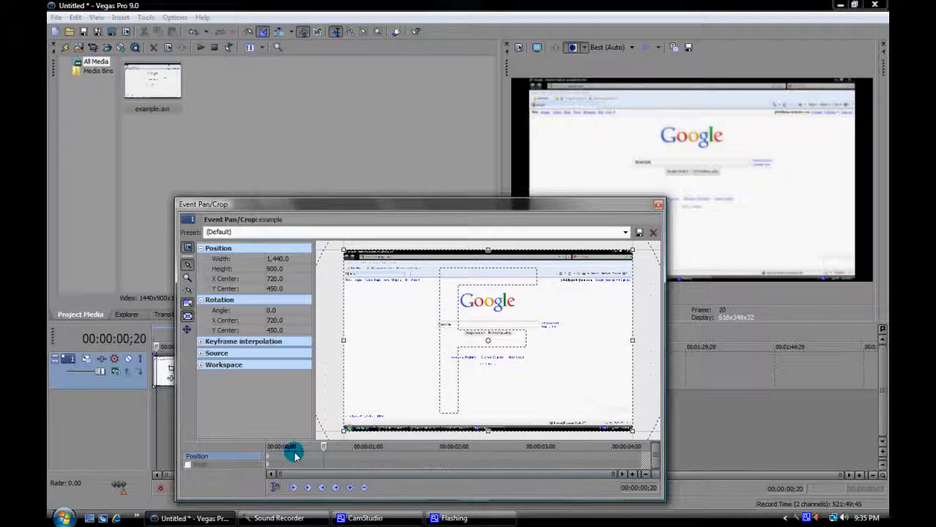
pyautogui.click(353, 457)
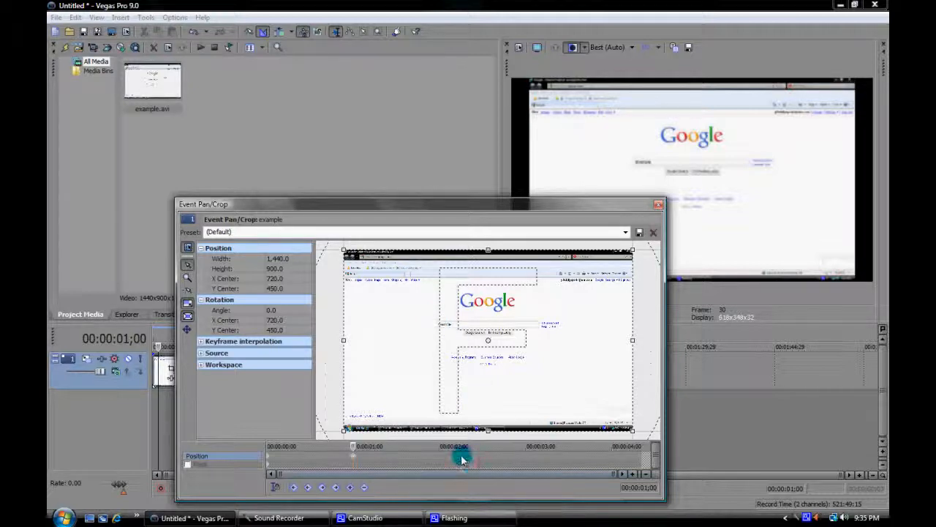
pyautogui.click(527, 456)
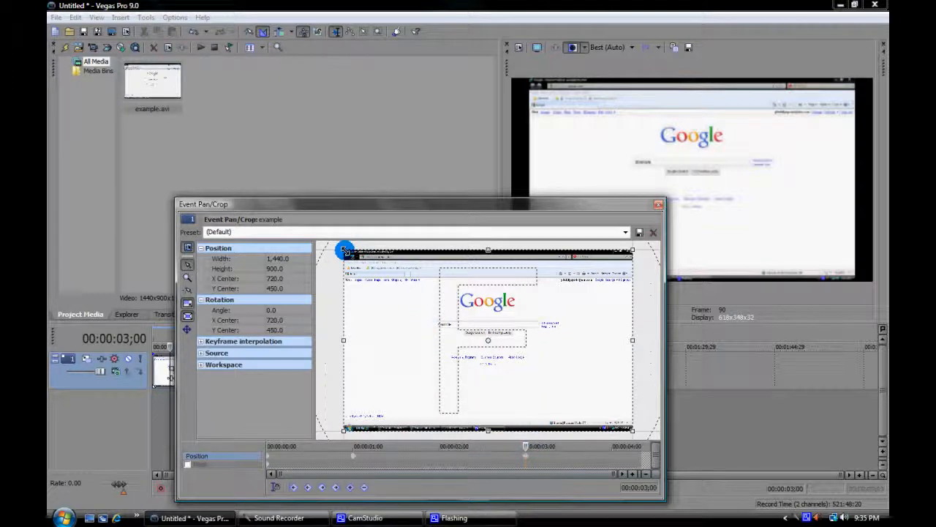
# At the 3-second keyframe, shrink the crop frame to about 258 × 161 around the word Example in the search box, and close Event Pan/Crop.
pyautogui.moveTo(345, 251); pyautogui.dragTo(407, 314)
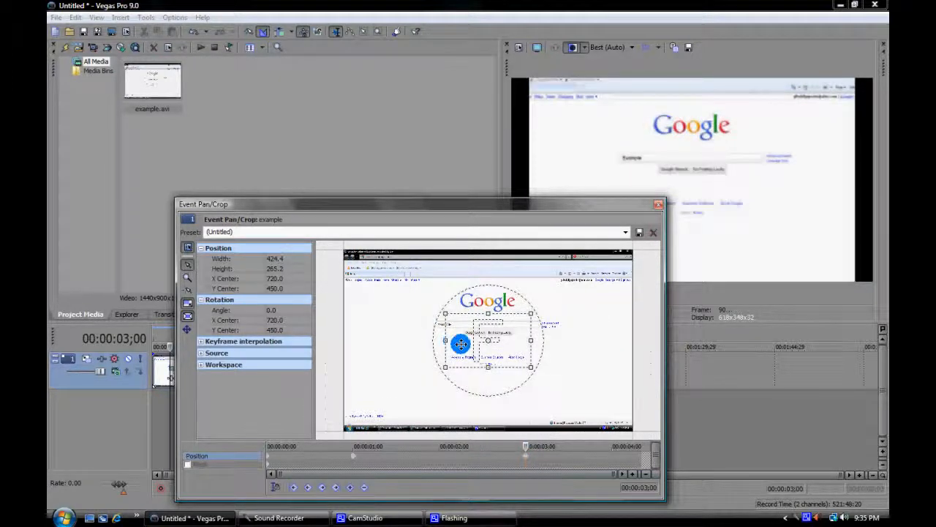
pyautogui.moveTo(459, 344); pyautogui.dragTo(418, 305)
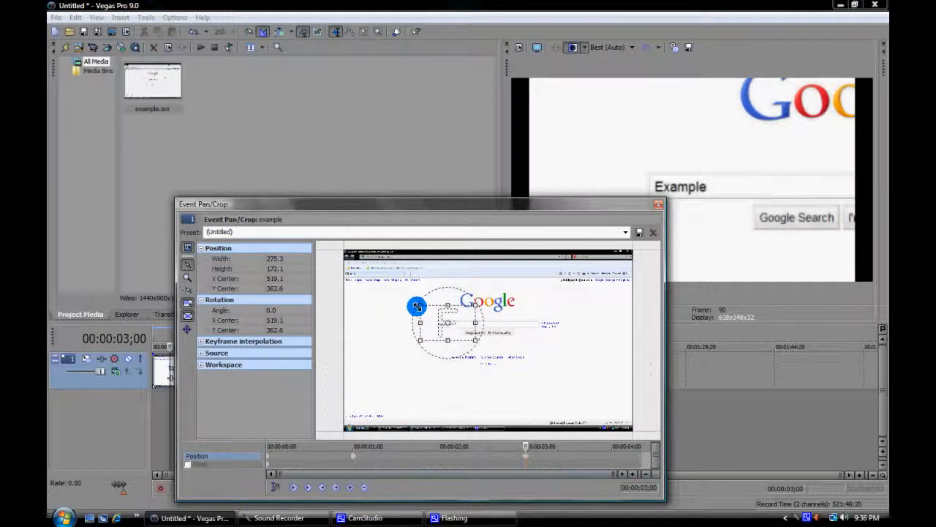
pyautogui.moveTo(531, 204); pyautogui.dragTo(453, 268)
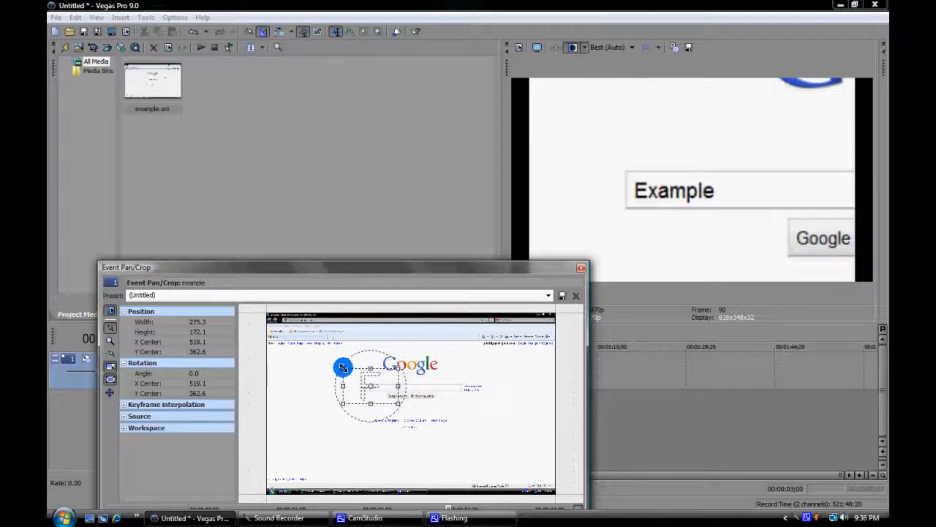
pyautogui.moveTo(344, 368); pyautogui.dragTo(344, 369)
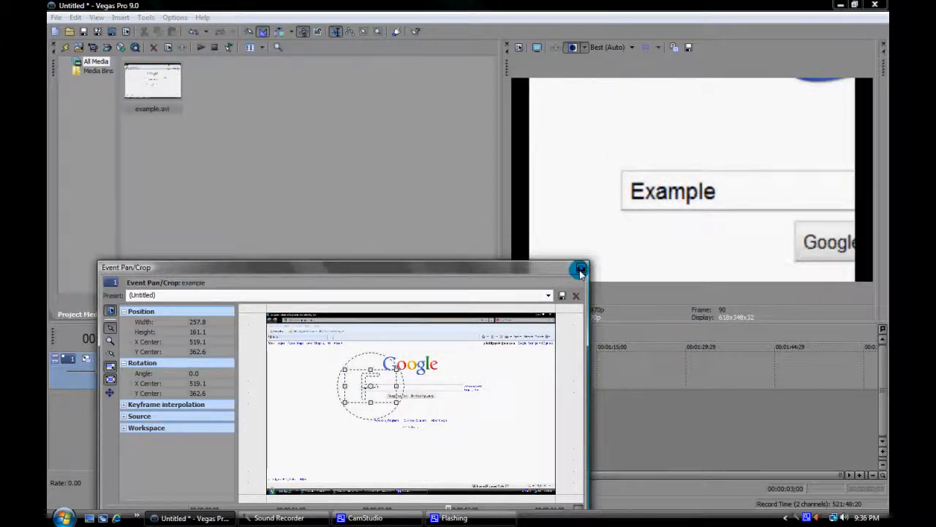
pyautogui.moveTo(551, 268); pyautogui.dragTo(576, 217)
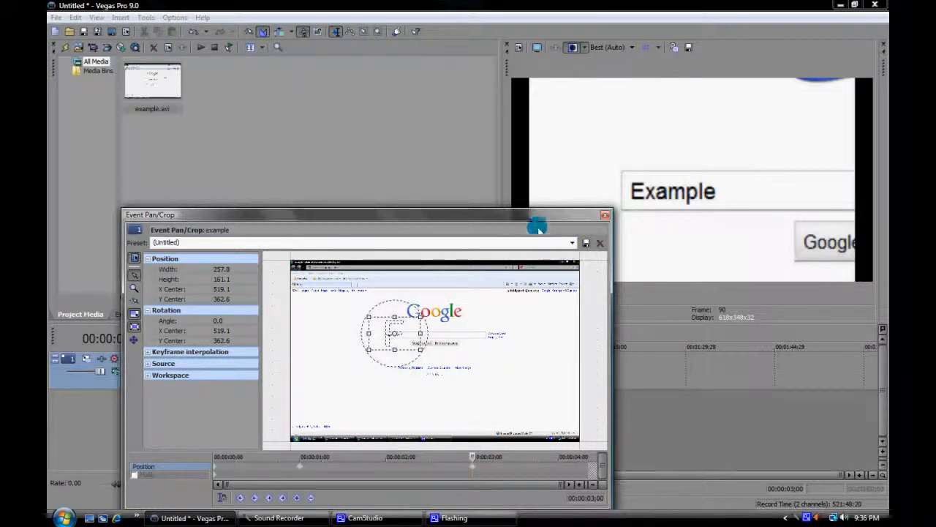
pyautogui.moveTo(534, 217); pyautogui.dragTo(461, 252)
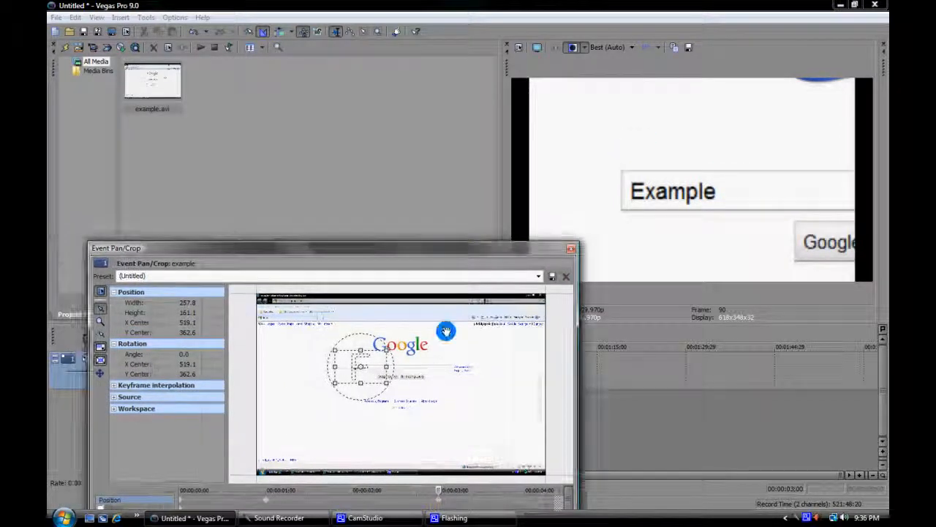
pyautogui.click(571, 248)
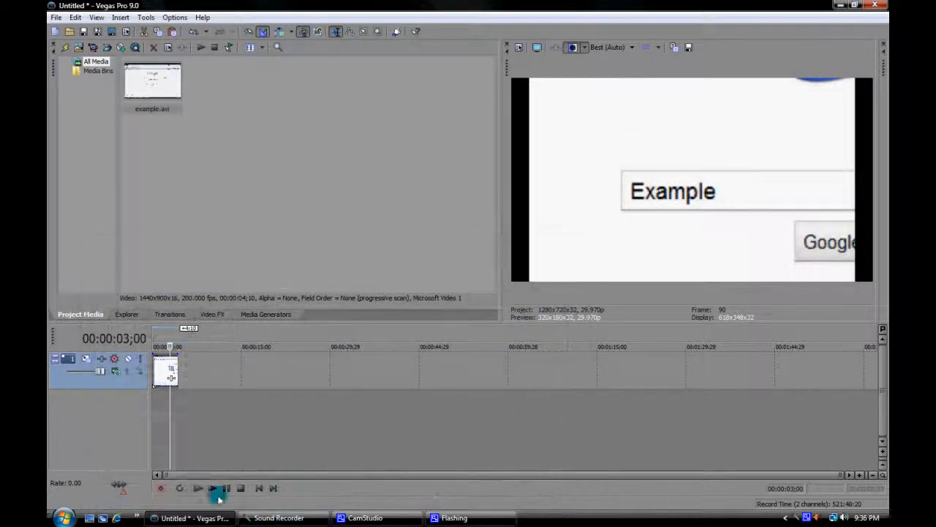
# Play back the clip from the timeline to check the zoom, and pause it near the 3-second mark.
pyautogui.click(196, 488)
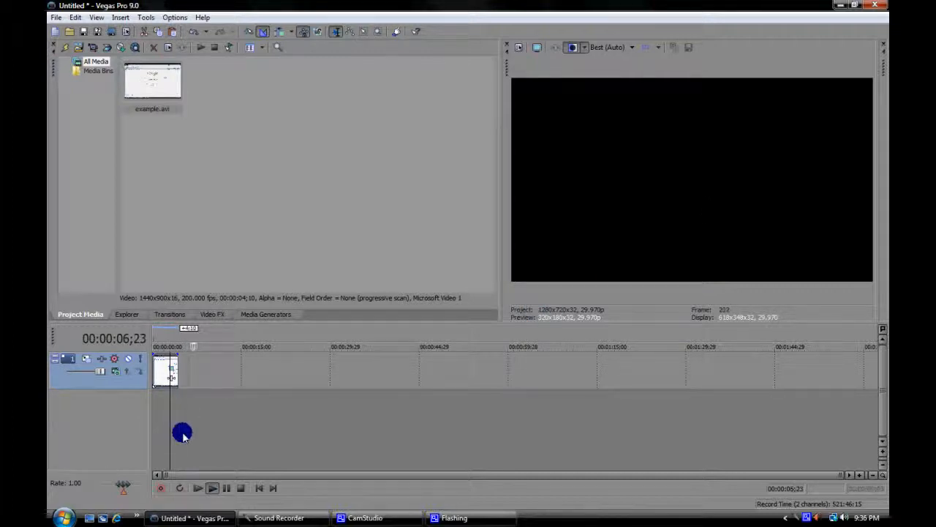
pyautogui.click(168, 374)
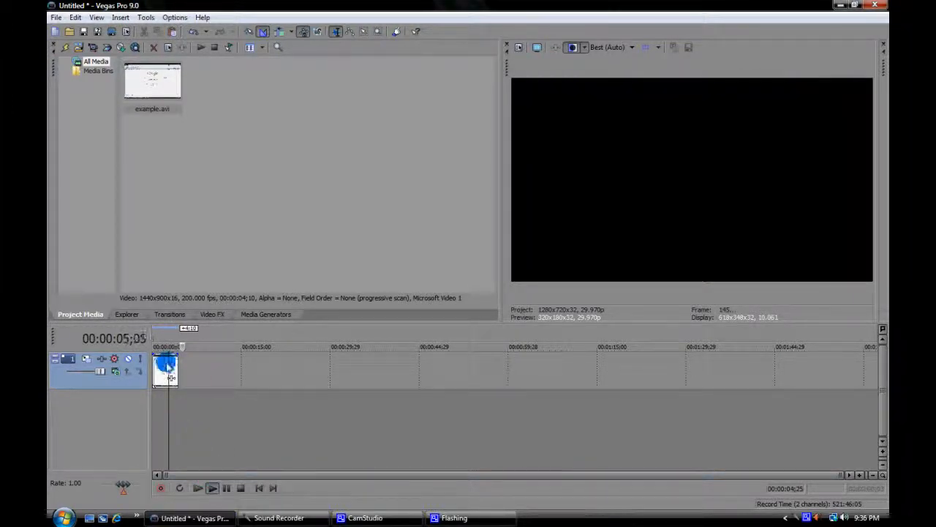
pyautogui.click(213, 488)
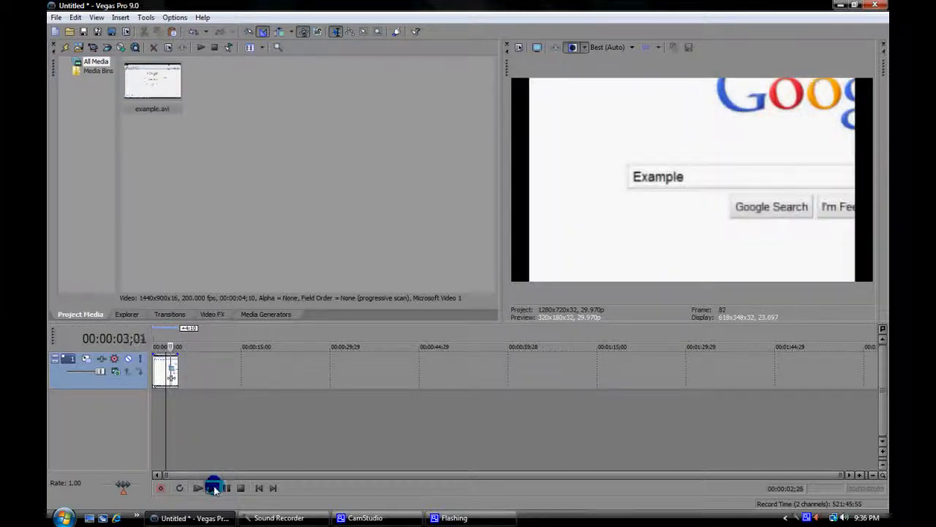
pyautogui.click(226, 488)
pyautogui.click(170, 406)
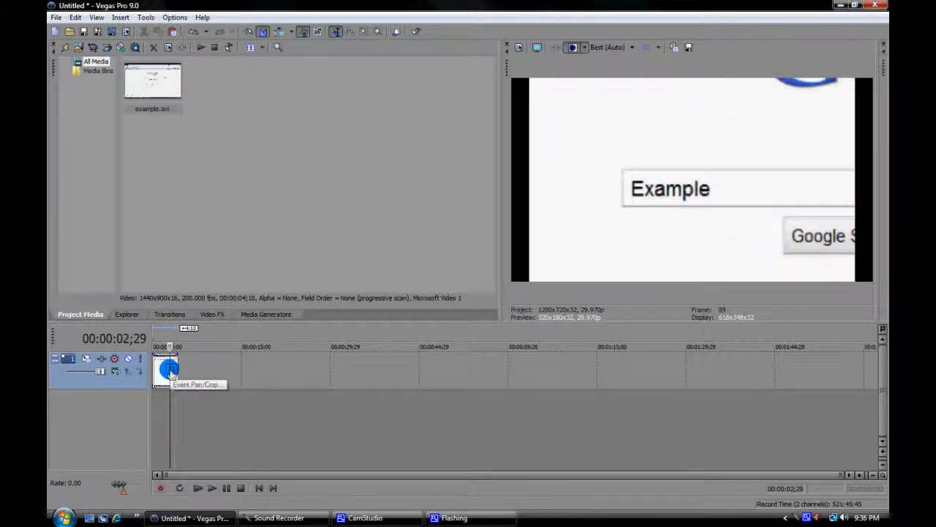
# Reopen Event Pan/Crop for the clip and move its cursor to 00:00:00;22, before the 1-second keyframe.
pyautogui.click(170, 371)
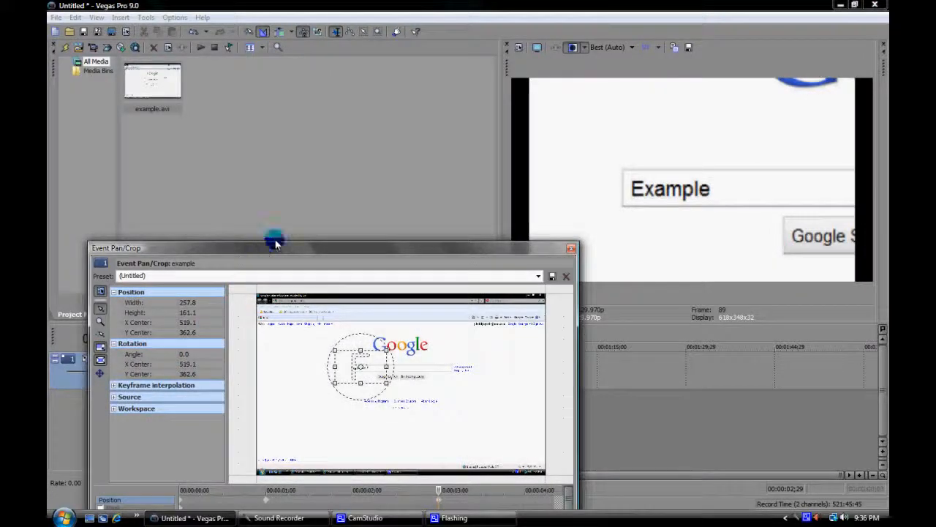
pyautogui.moveTo(276, 243); pyautogui.dragTo(353, 242)
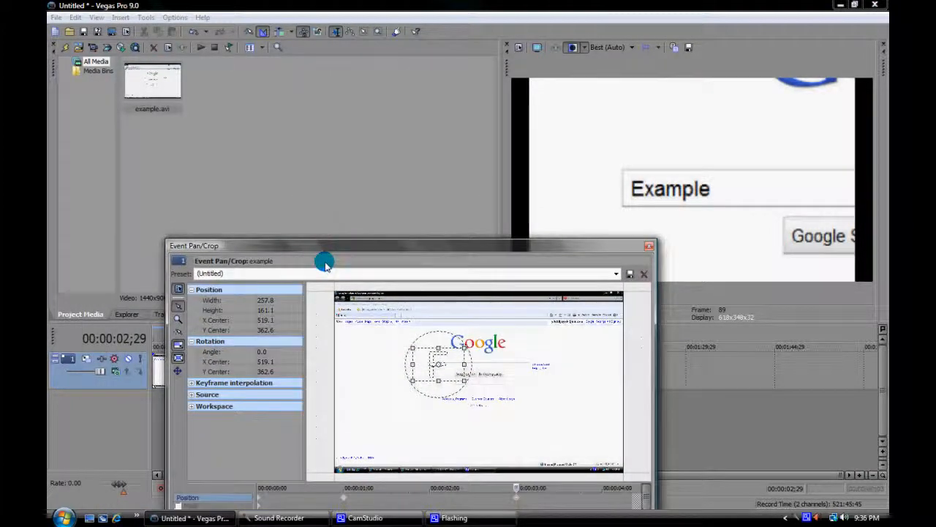
pyautogui.click(325, 498)
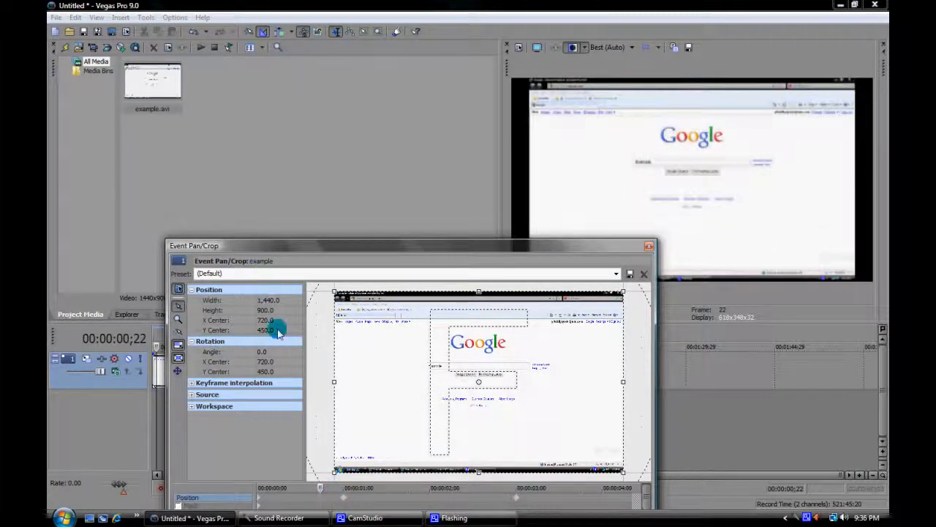
# Set the crop frame's Position width to 1,450.0 at 00:00:00;22.
pyautogui.click(288, 301)
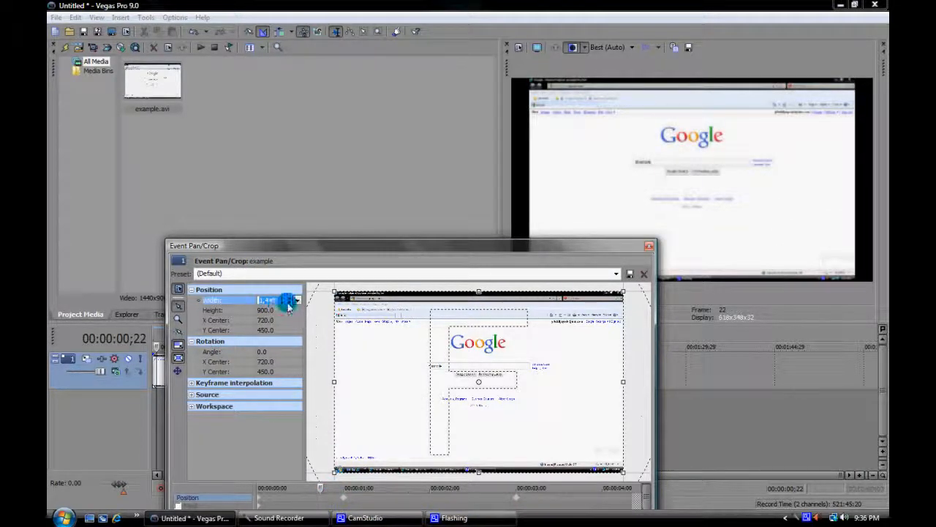
pyautogui.click(291, 301)
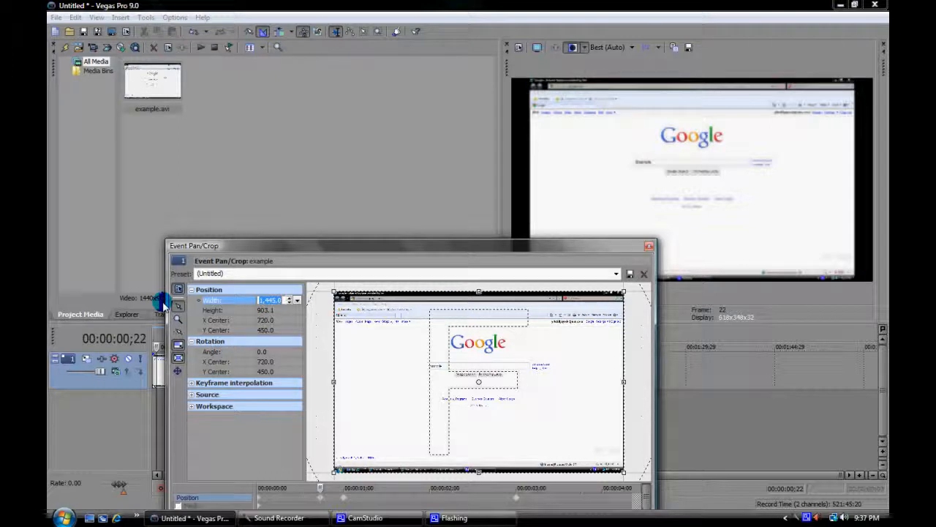
pyautogui.click(289, 298)
pyautogui.click(289, 299)
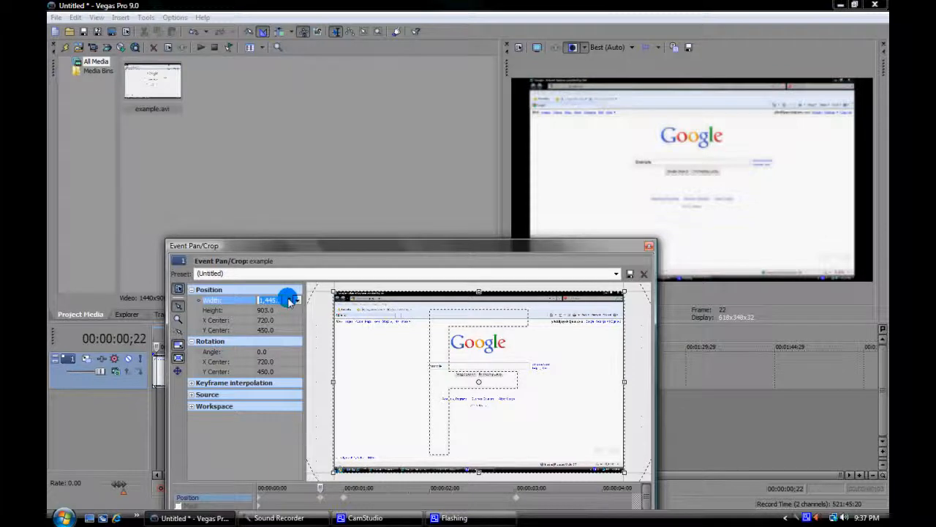
pyautogui.click(289, 299)
pyautogui.click(289, 298)
pyautogui.click(289, 298)
pyautogui.click(295, 301)
pyautogui.click(295, 300)
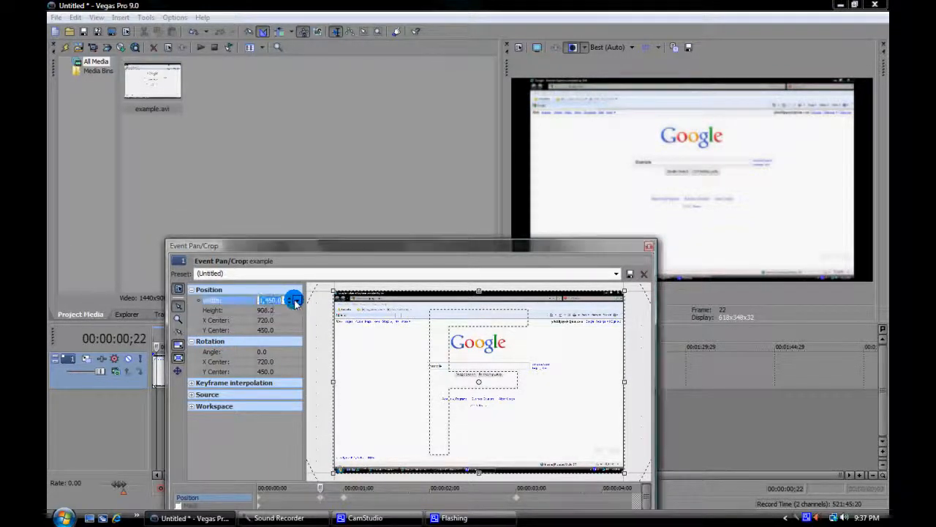
pyautogui.click(296, 301)
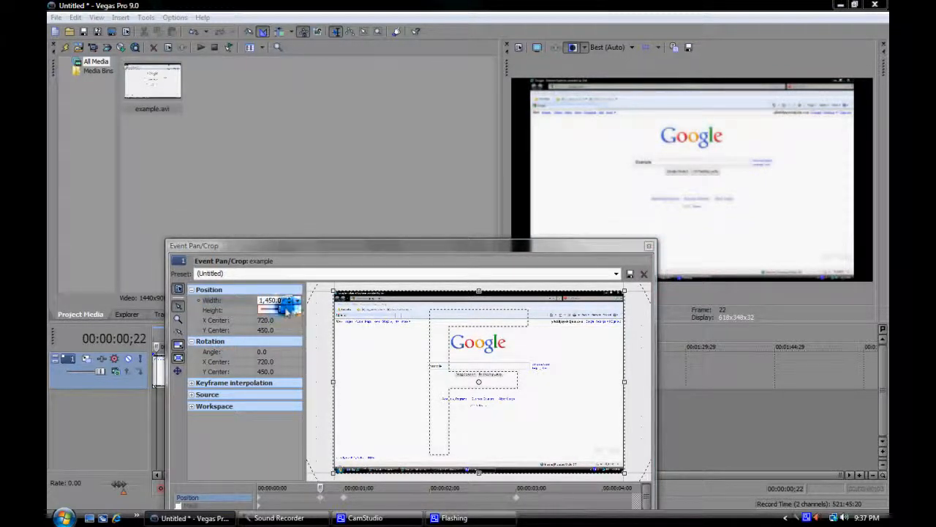
# Set the crop frame's Position X Center to 732.0 at 00:00:00;22.
pyautogui.click(273, 310)
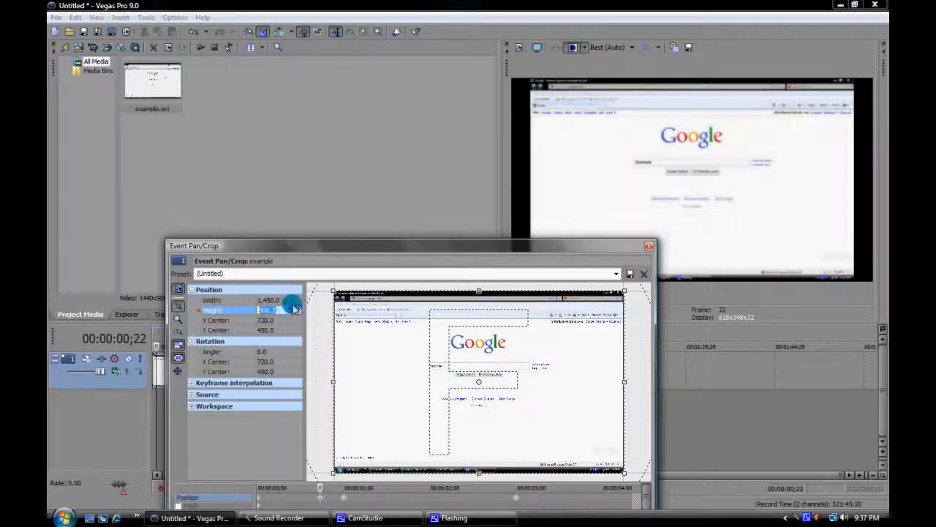
pyautogui.click(280, 320)
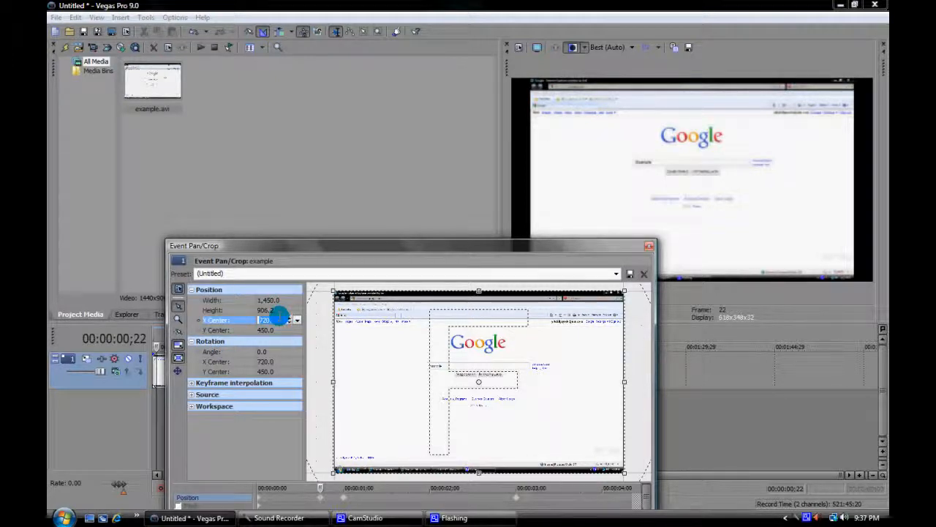
pyautogui.click(288, 317)
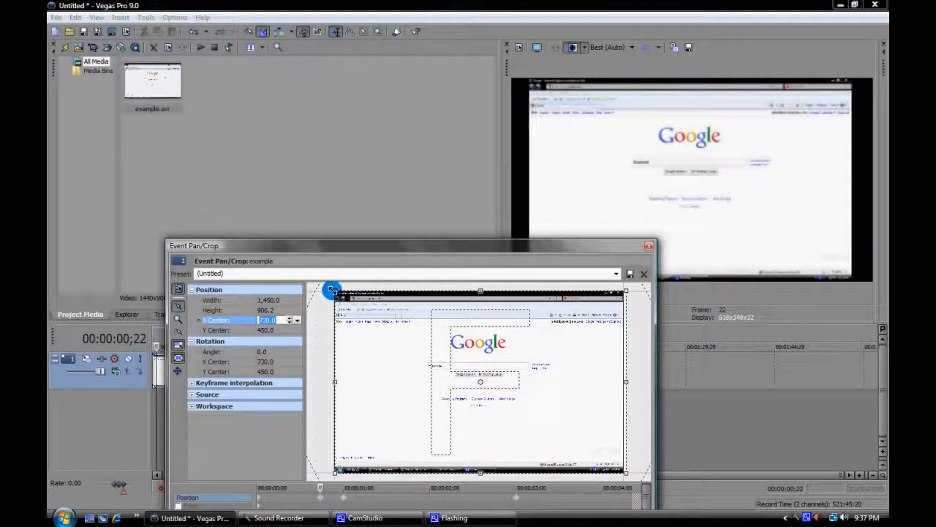
pyautogui.click(290, 319)
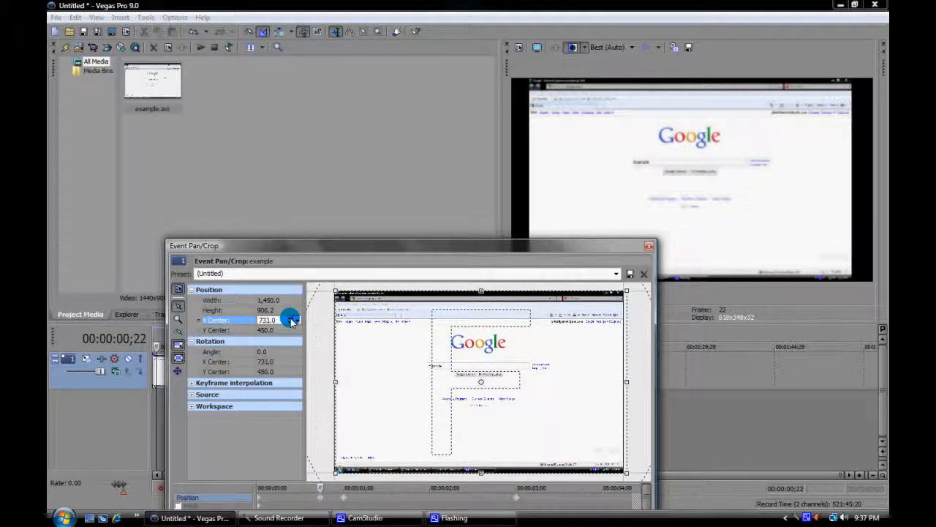
pyautogui.moveTo(291, 319); pyautogui.dragTo(290, 322)
pyautogui.click(289, 323)
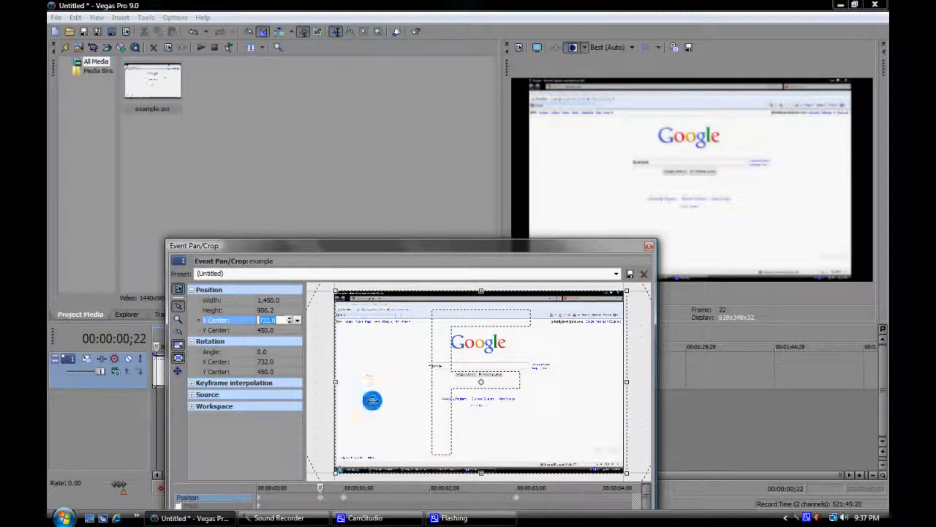
# Restore the crop frame to its default size and position at 00:00:00;22.
pyautogui.rightClick(378, 412)
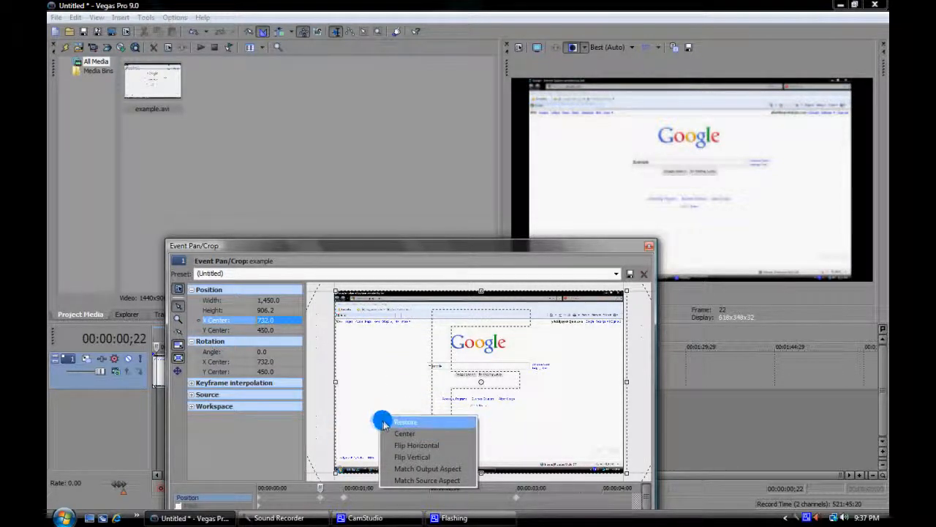
pyautogui.click(387, 422)
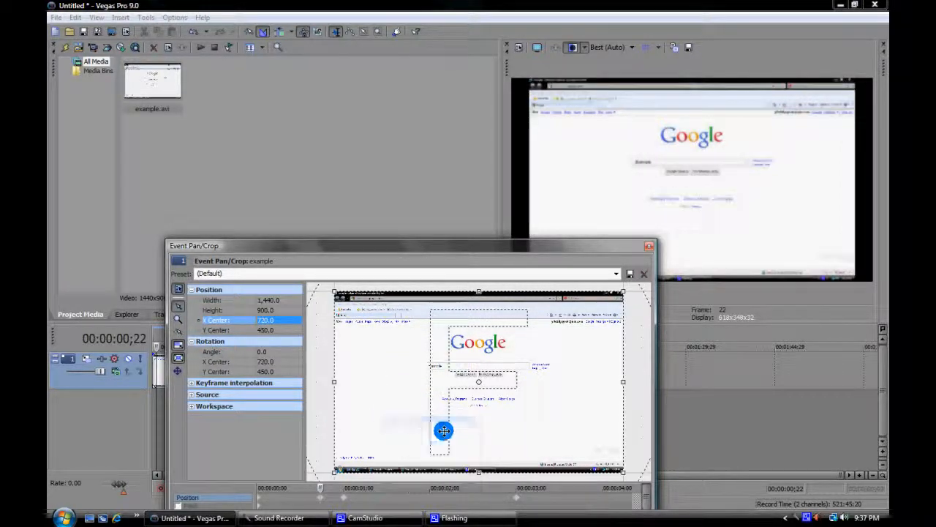
# Lower the crop frame's Position Y Center to about 433.0 at 00:00:00;22.
pyautogui.click(270, 331)
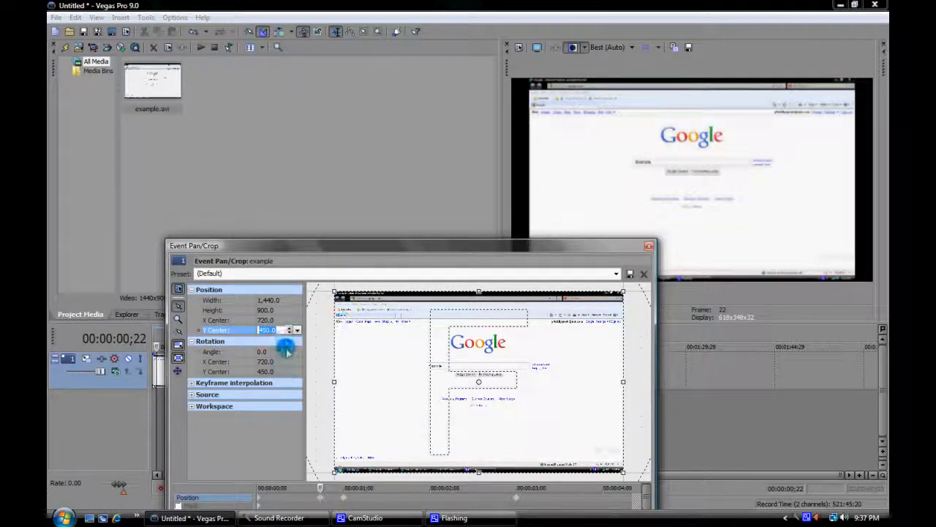
pyautogui.click(290, 332)
pyautogui.click(290, 333)
pyautogui.click(291, 332)
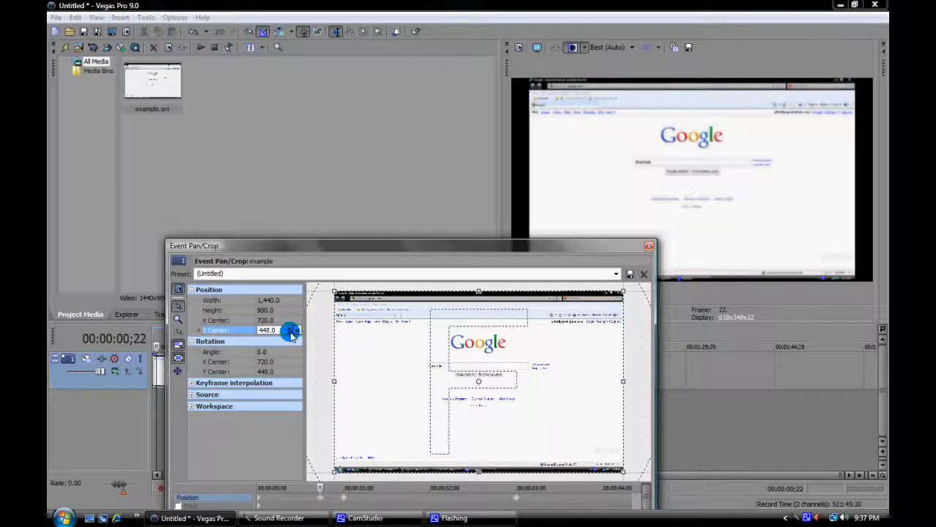
pyautogui.click(291, 333)
pyautogui.click(291, 333)
pyautogui.click(291, 333)
pyautogui.click(293, 335)
pyautogui.click(293, 334)
pyautogui.click(292, 334)
pyautogui.click(293, 334)
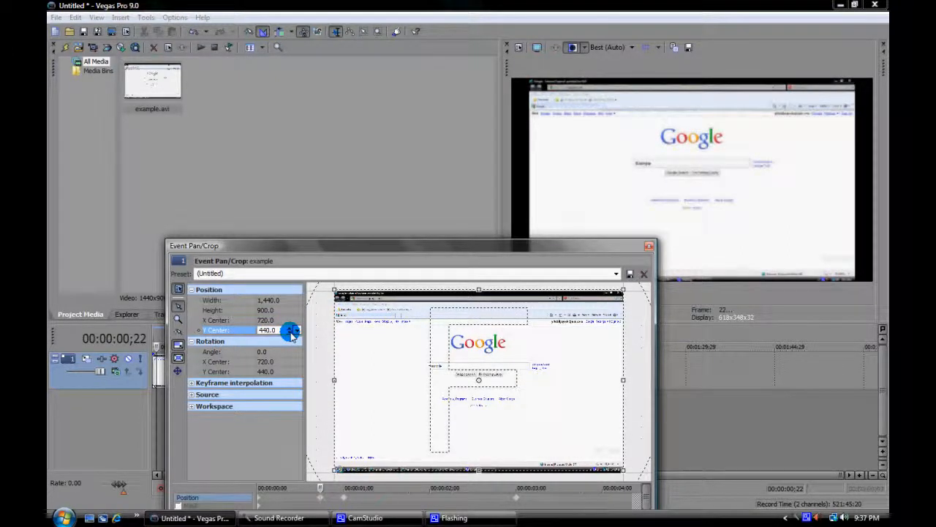
pyautogui.click(292, 334)
pyautogui.click(292, 334)
pyautogui.click(293, 335)
pyautogui.click(292, 334)
pyautogui.click(291, 334)
pyautogui.click(291, 334)
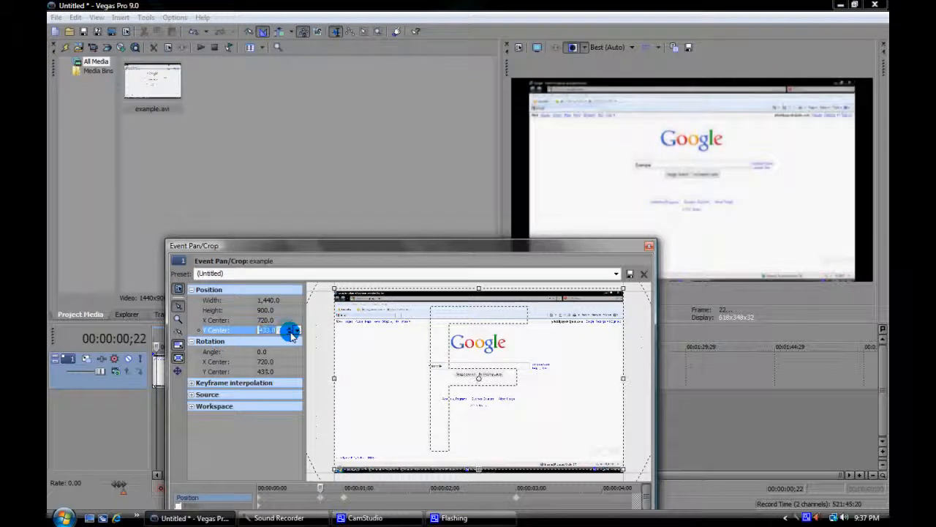
pyautogui.click(291, 333)
# Raise the crop frame's Position Y Center to 446.0.
pyautogui.click(290, 327)
pyautogui.click(290, 327)
pyautogui.click(290, 326)
pyautogui.click(289, 327)
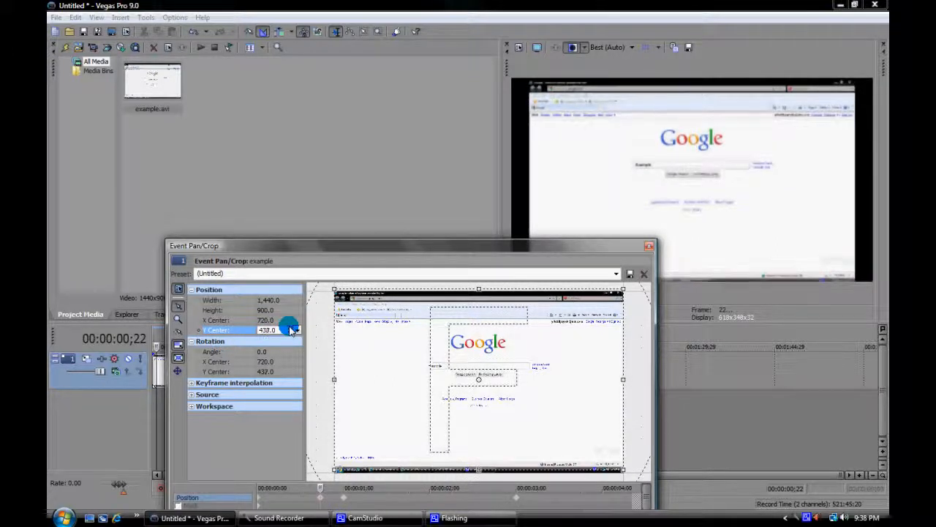
pyautogui.click(290, 327)
pyautogui.click(289, 327)
pyautogui.click(290, 327)
pyautogui.click(290, 327)
pyautogui.click(291, 328)
pyautogui.click(291, 328)
pyautogui.click(291, 328)
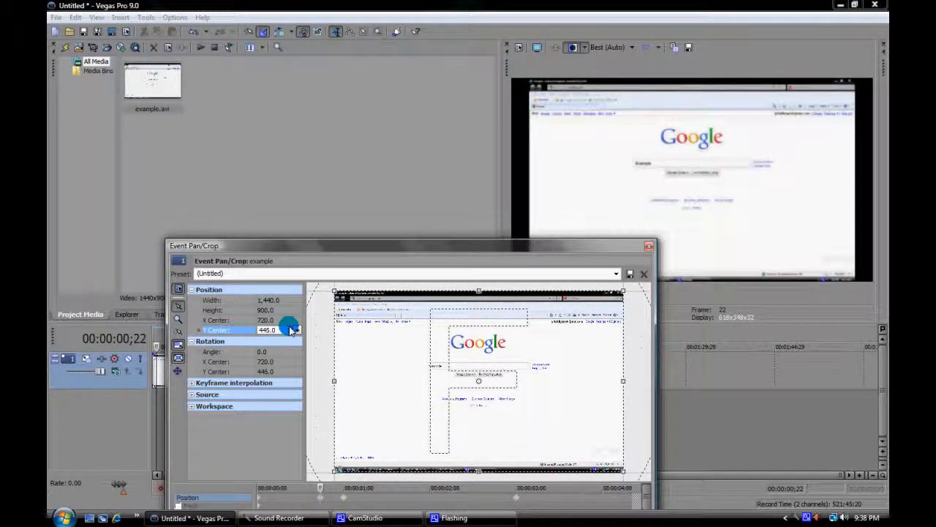
pyautogui.click(291, 327)
pyautogui.click(291, 328)
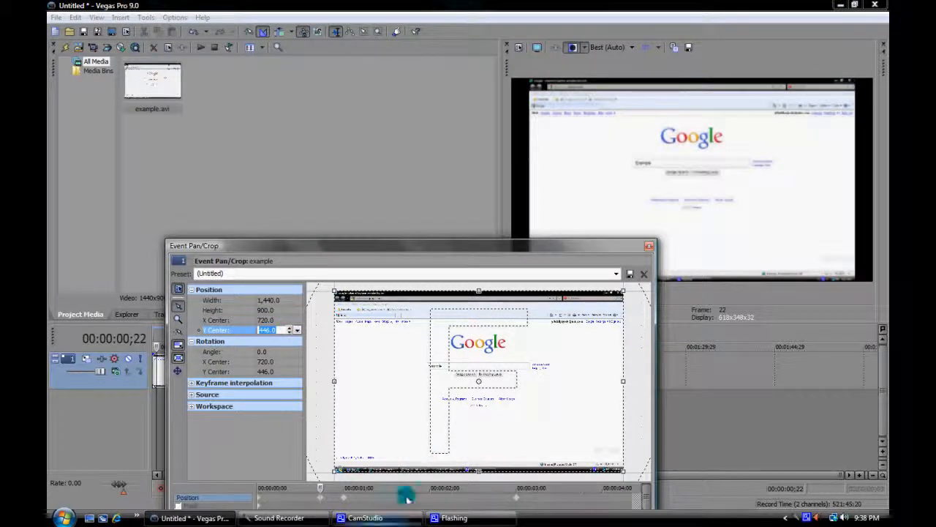
# Set the crop frame's Rotation Angle to 180 degrees.
pyautogui.doubleClick(209, 341)
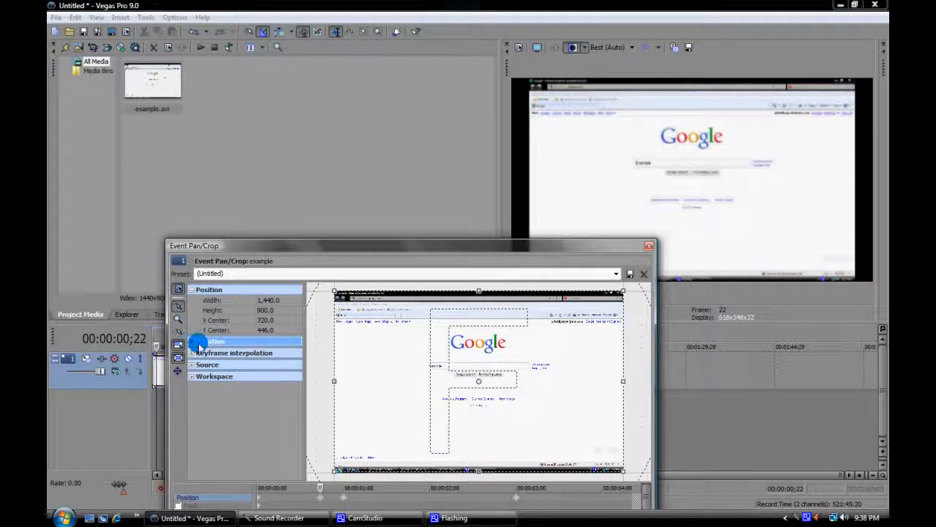
pyautogui.doubleClick(197, 342)
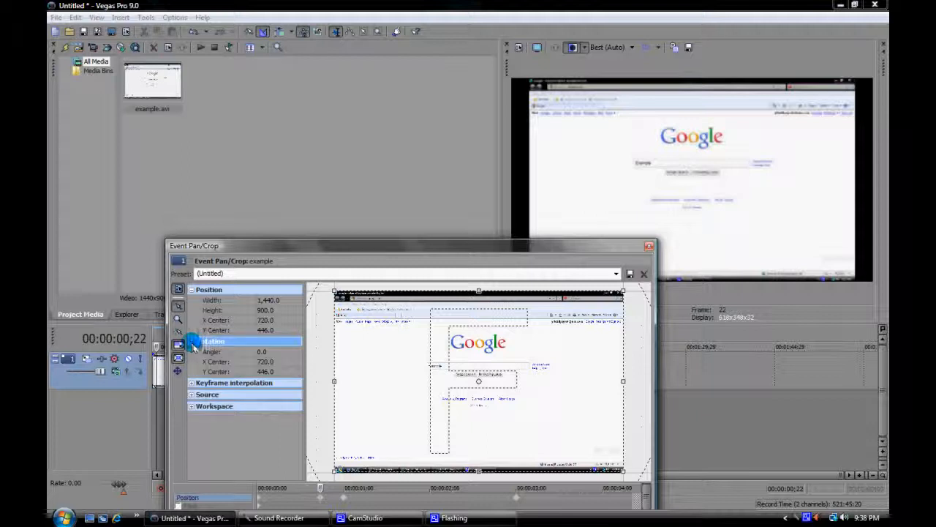
pyautogui.click(269, 351)
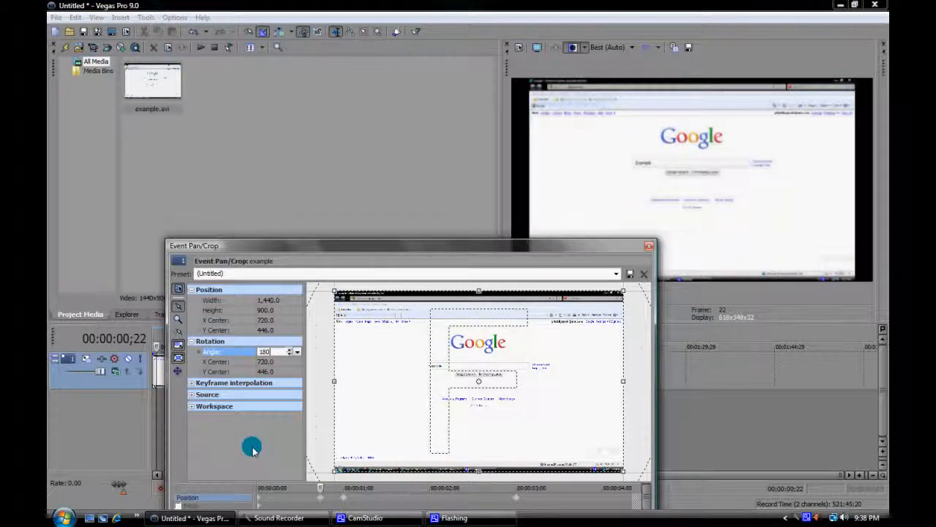
pyautogui.press('Return')
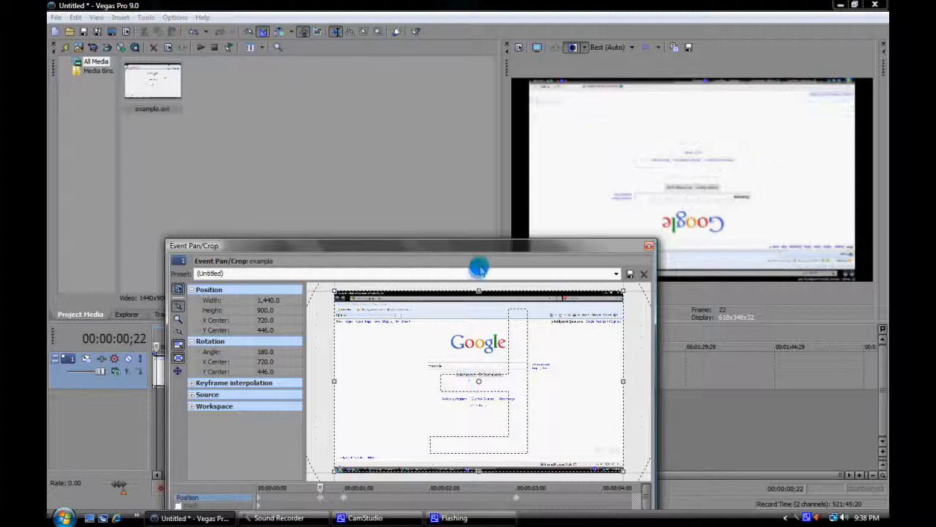
# Reset the crop frame's Rotation Angle to 0.
pyautogui.click(273, 351)
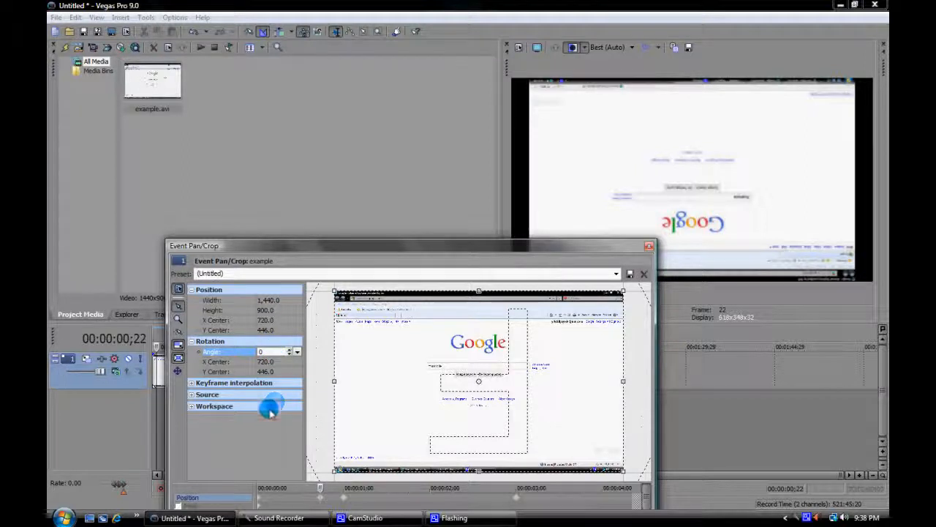
pyautogui.click(258, 449)
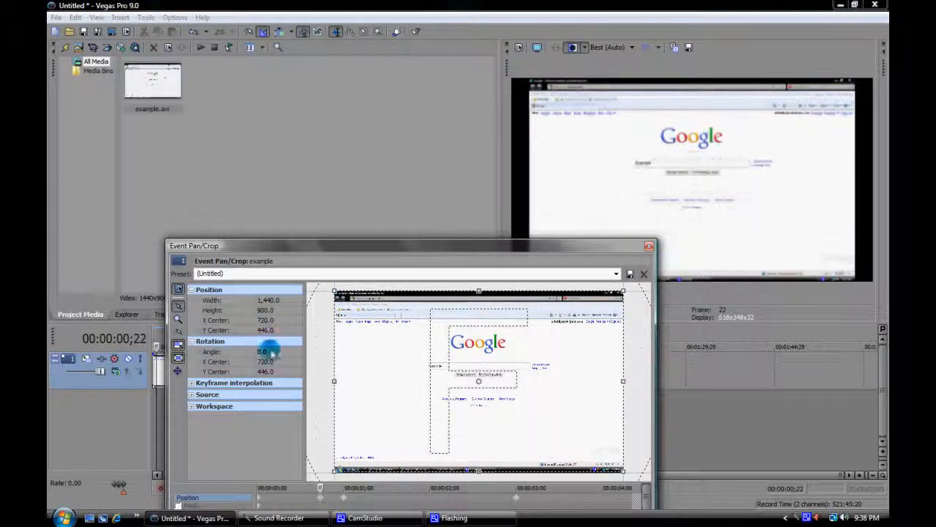
pyautogui.rightClick(418, 400)
pyautogui.click(260, 439)
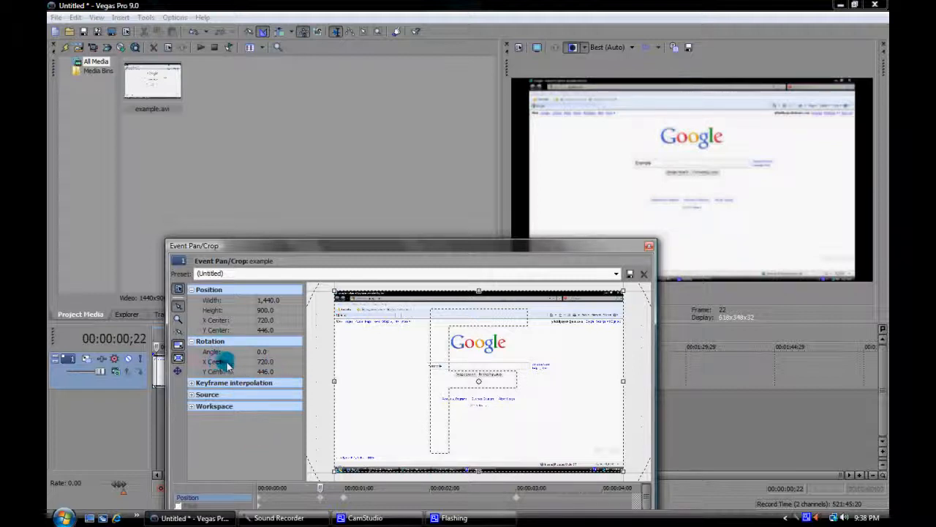
# Set the Rotation X Center to 766.0 and the Rotation Y Center to 458.0.
pyautogui.click(290, 361)
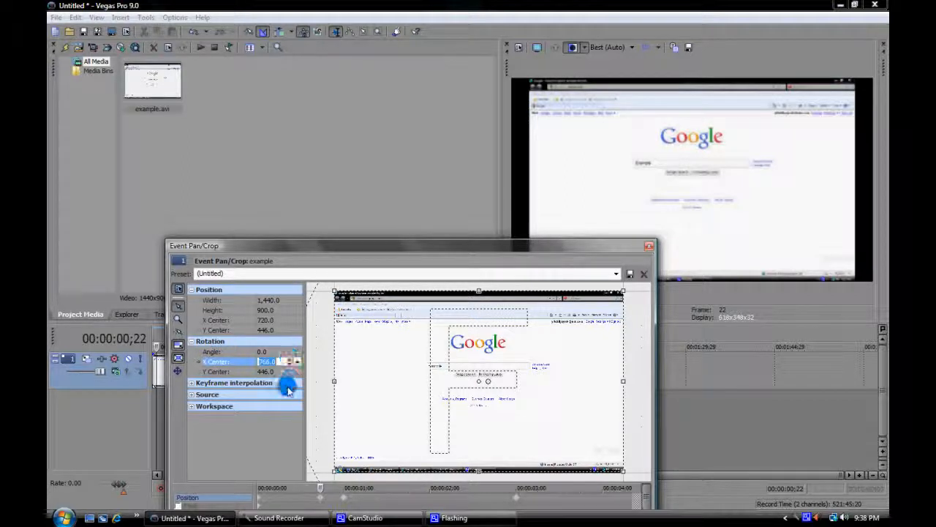
pyautogui.click(288, 372)
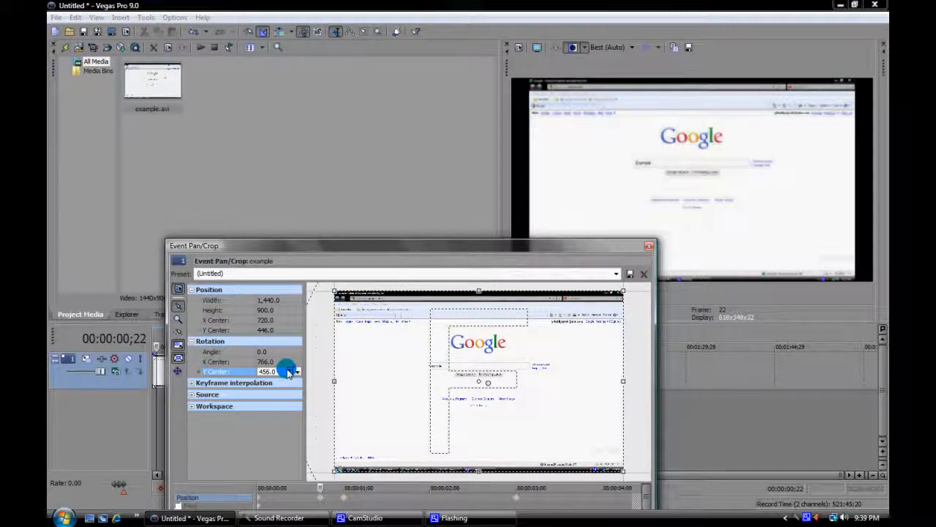
pyautogui.click(291, 373)
pyautogui.click(287, 381)
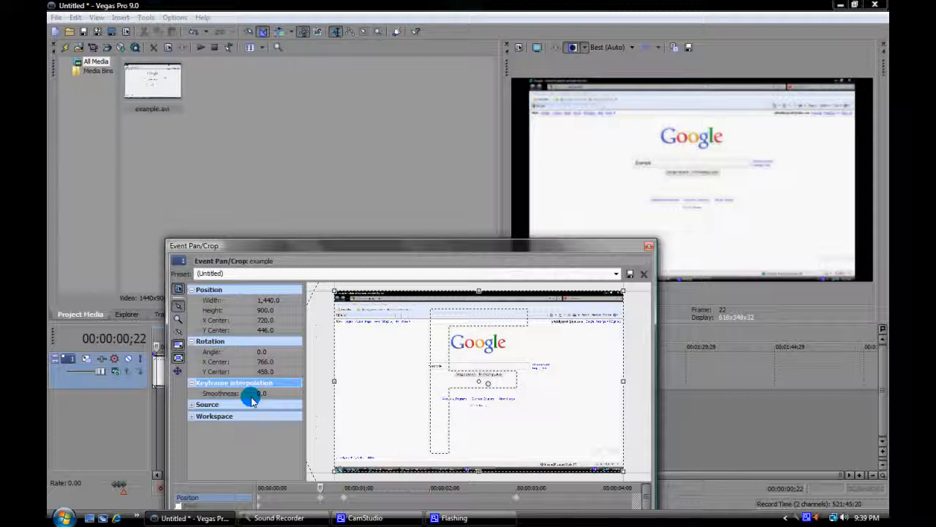
# Collapse Keyframe interpolation, expand the Source settings, and examine the Maintain aspect ratio choices, leaving Yes selected.
pyautogui.click(194, 384)
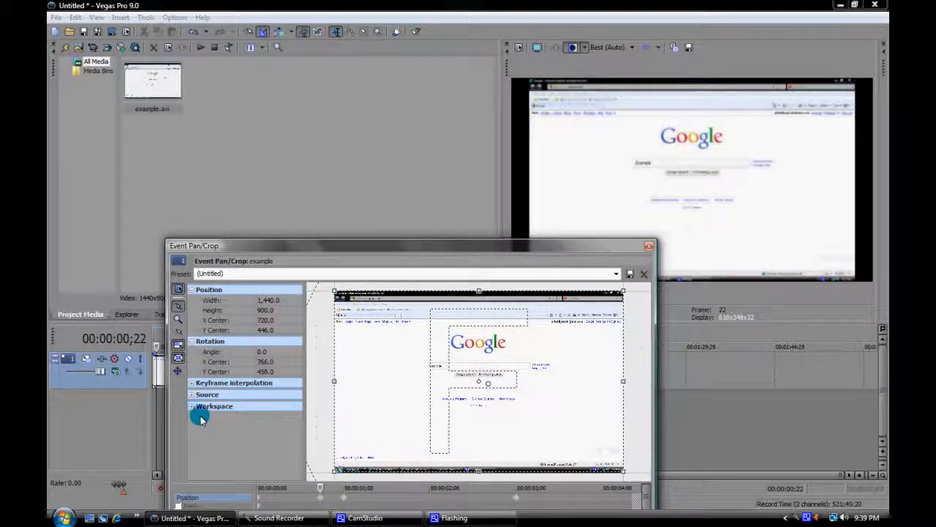
pyautogui.click(193, 394)
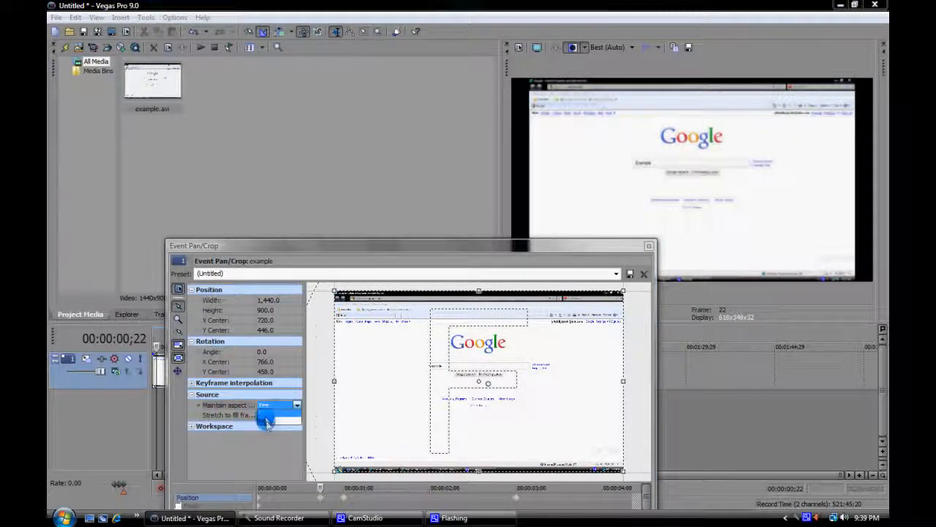
pyautogui.click(266, 408)
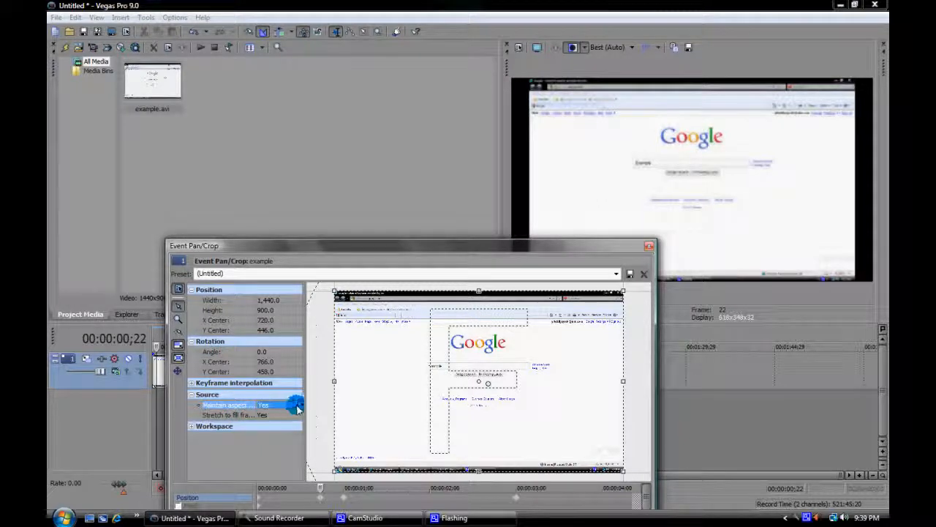
pyautogui.click(297, 407)
pyautogui.click(276, 415)
pyautogui.click(259, 447)
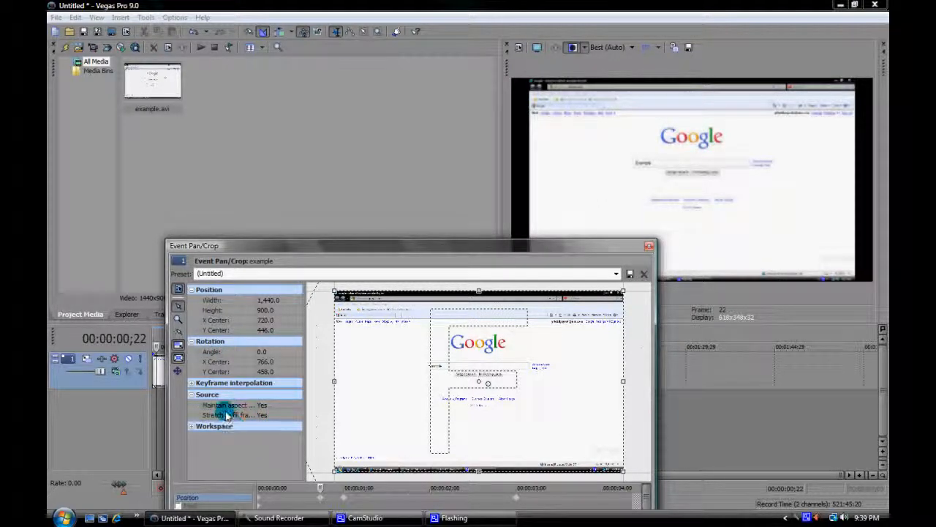
# Switch the Source option Stretch to fill frame to No and back to Yes.
pyautogui.click(227, 414)
pyautogui.click(297, 415)
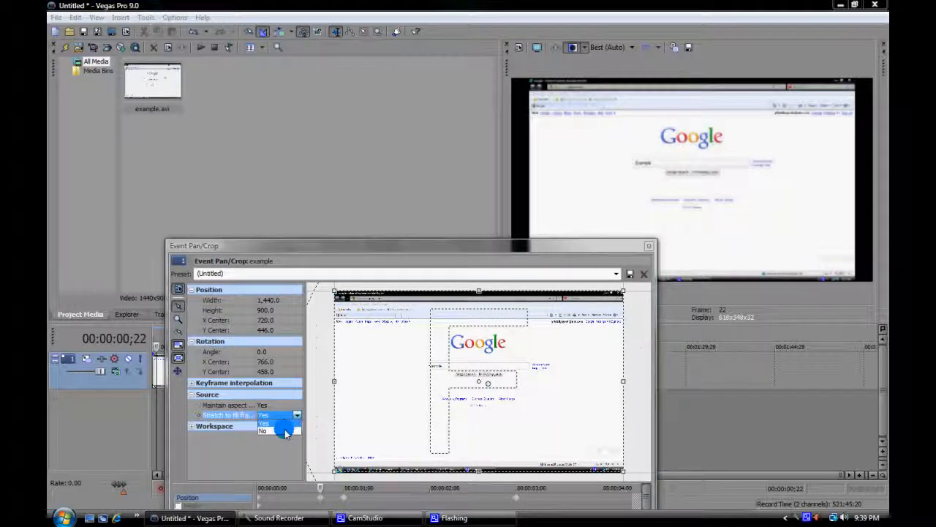
pyautogui.click(284, 431)
pyautogui.click(297, 414)
pyautogui.click(275, 423)
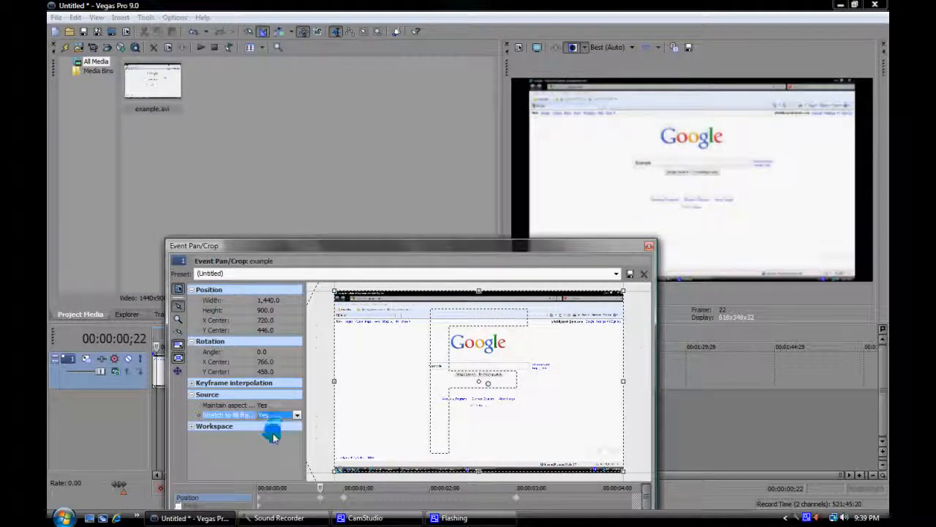
# Expand the Workspace settings and zoom the crop workspace in and out, ending at about 28.7%.
pyautogui.click(200, 426)
pyautogui.click(191, 425)
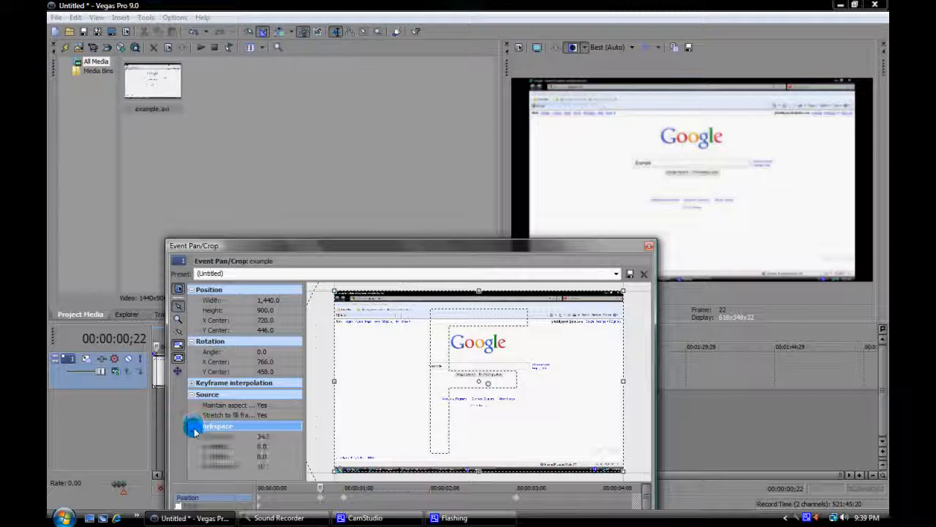
pyautogui.click(268, 436)
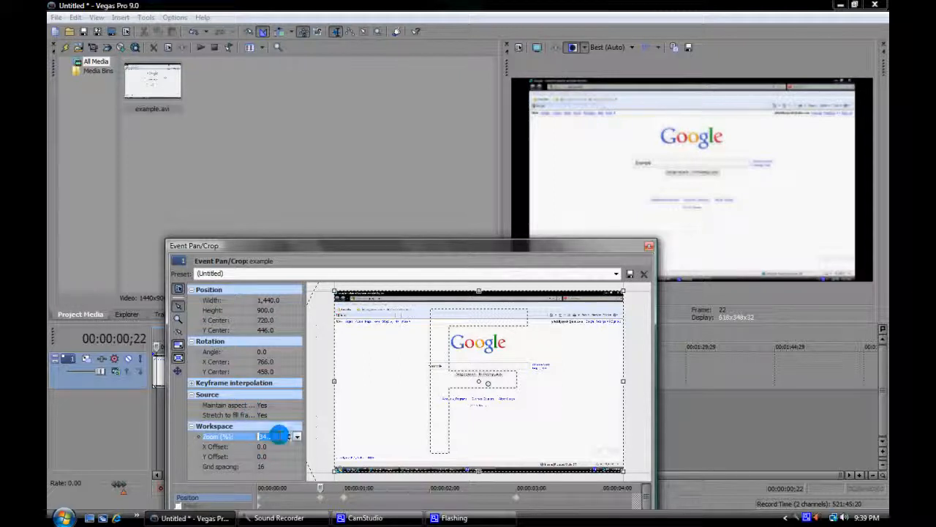
pyautogui.click(411, 433)
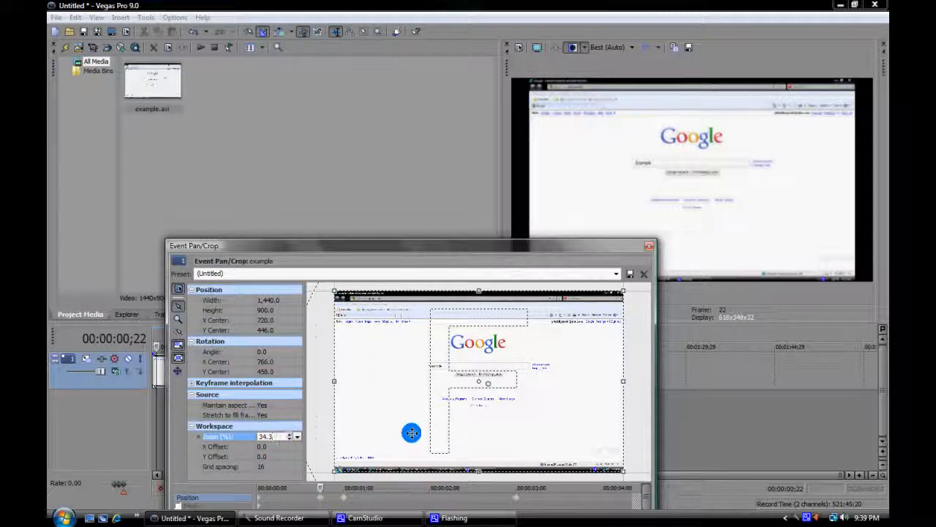
pyautogui.click(223, 477)
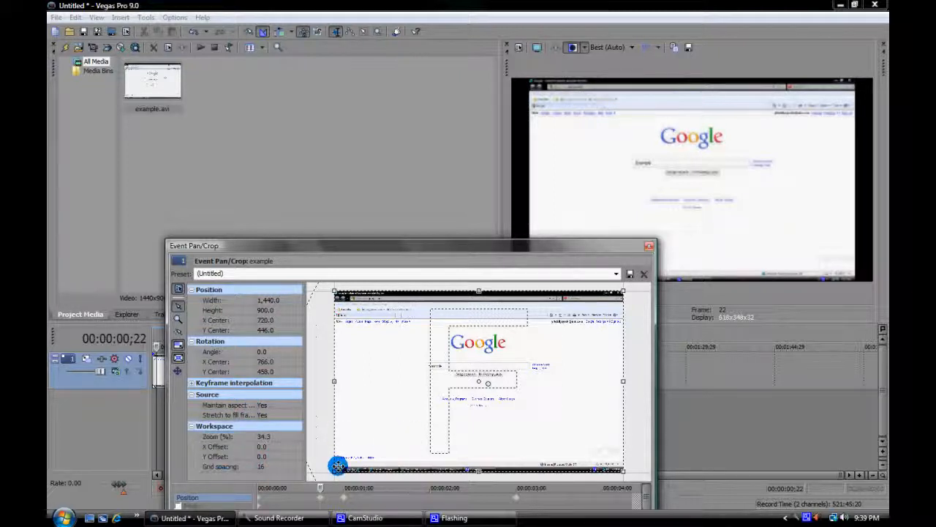
pyautogui.scroll(5, 397, 405)
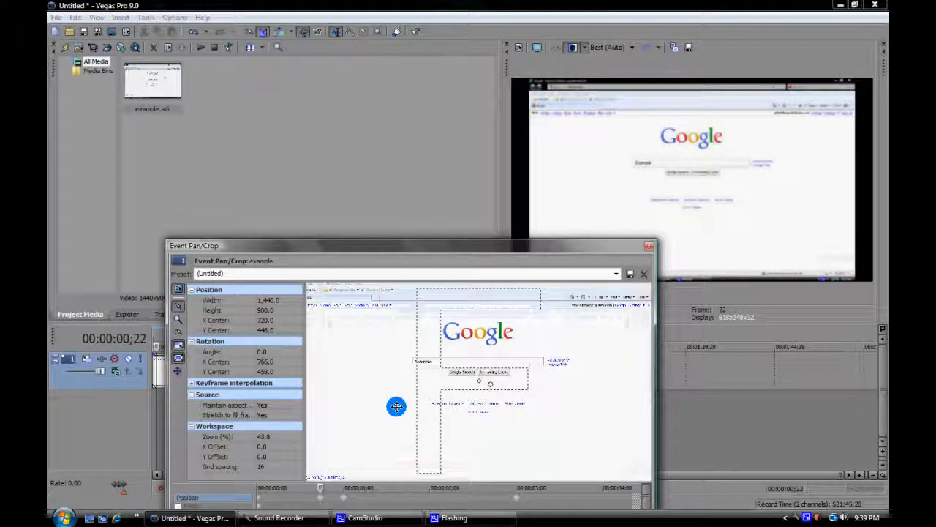
pyautogui.scroll(-6, 397, 405)
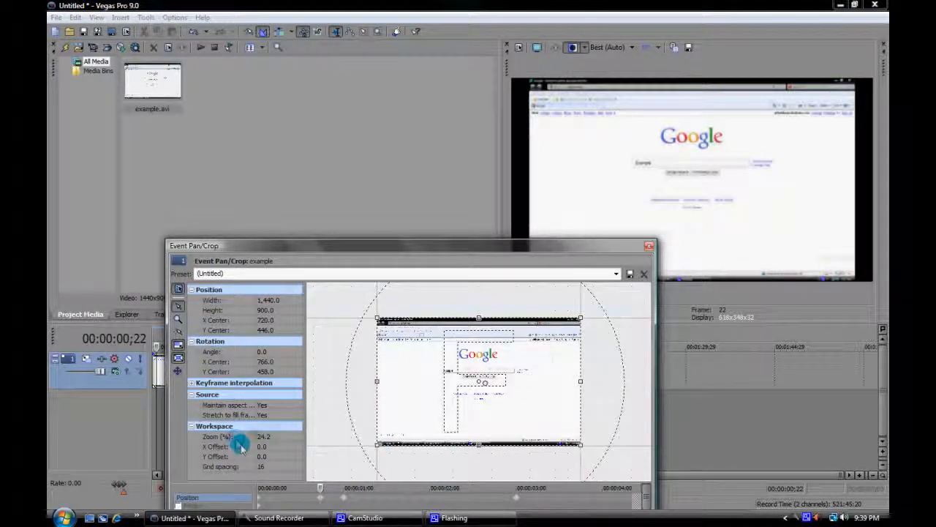
pyautogui.scroll(2, 429, 403)
pyautogui.scroll(-3, 429, 402)
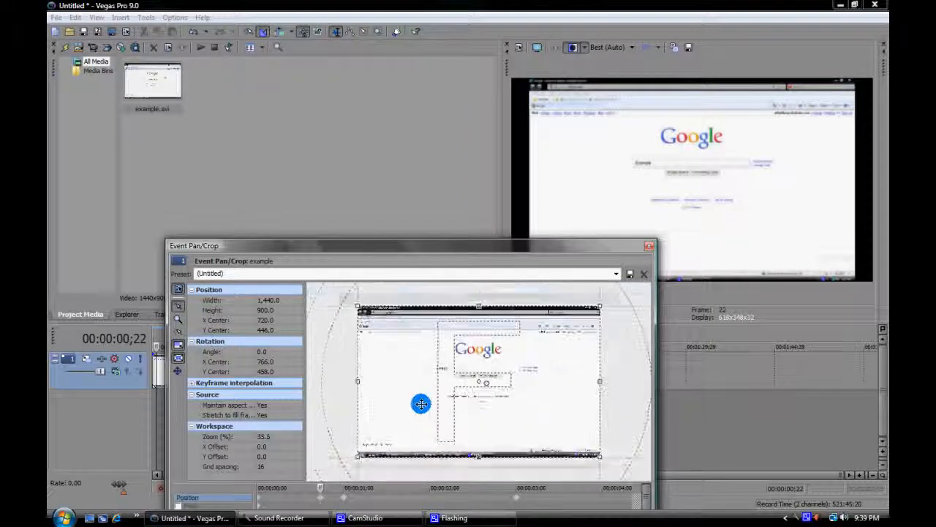
# Shift the crop workspace to an X Offset of about 107.6 and a Y Offset of about 34.9.
pyautogui.click(269, 447)
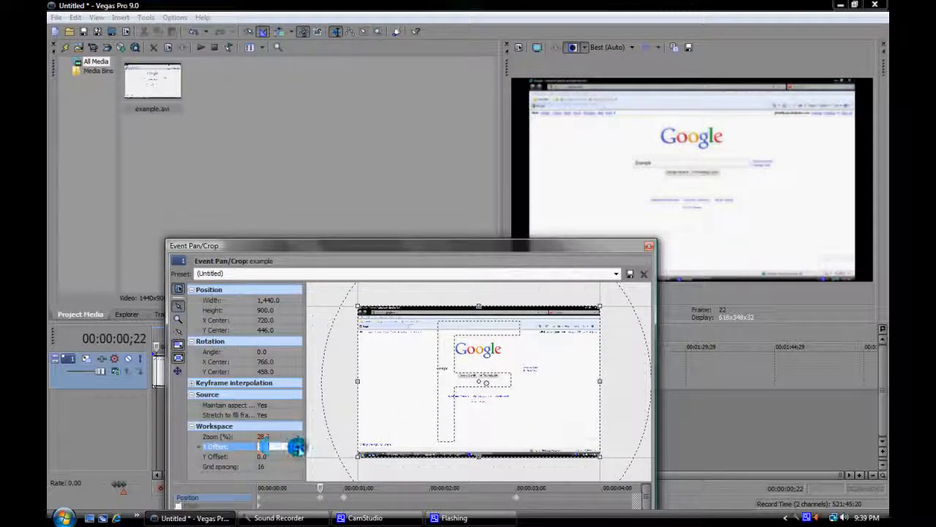
pyautogui.moveTo(297, 447); pyautogui.dragTo(293, 447)
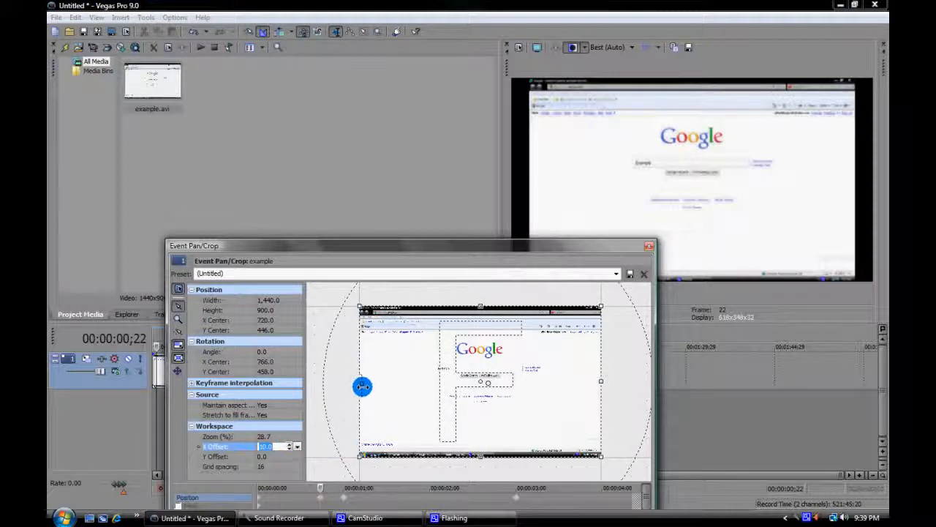
pyautogui.moveTo(322, 335)
pyautogui.mouseDown()
pyautogui.moveTo(363, 363)
pyautogui.moveTo(345, 336)
pyautogui.moveTo(334, 339)
pyautogui.mouseUp()
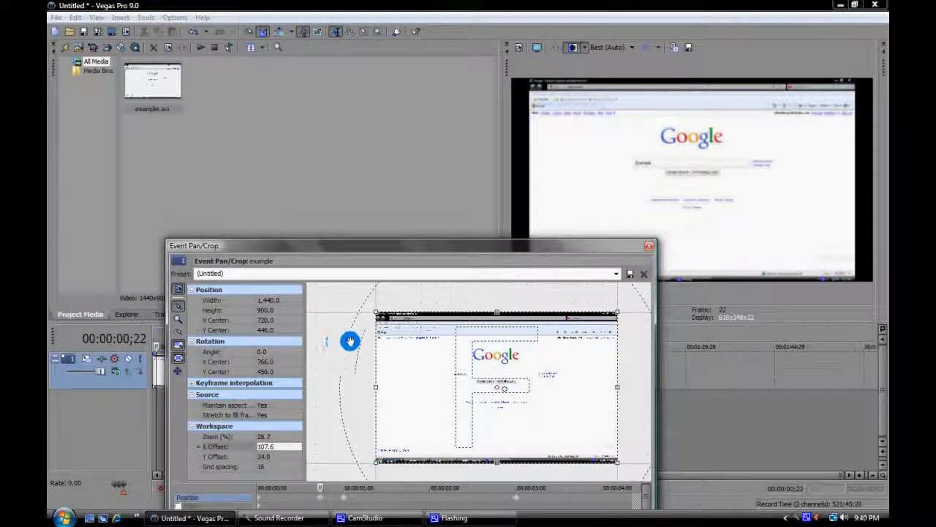
# Shift the crop workspace to an X Offset of about 41.4 and a Y Offset of about 216.2.
pyautogui.click(278, 447)
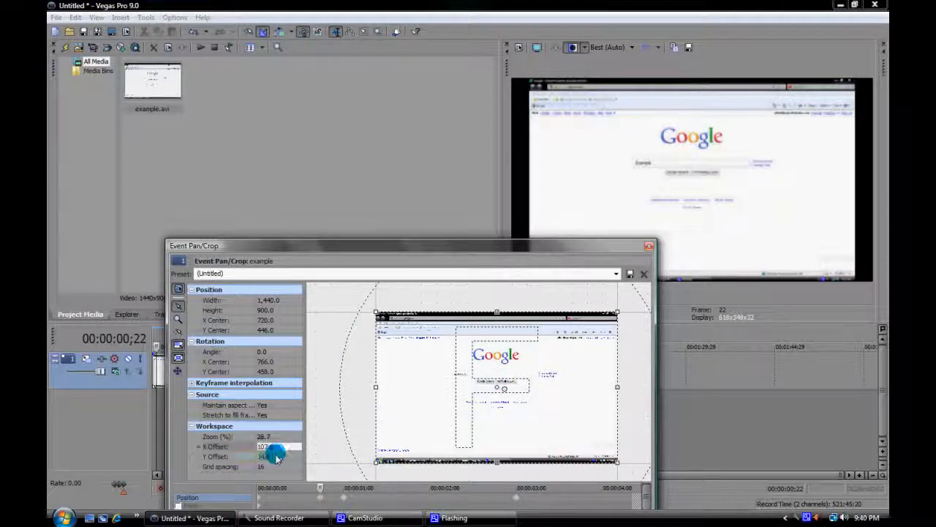
pyautogui.click(278, 457)
pyautogui.moveTo(341, 330)
pyautogui.mouseDown()
pyautogui.moveTo(339, 322)
pyautogui.moveTo(343, 396)
pyautogui.moveTo(334, 335)
pyautogui.mouseUp()
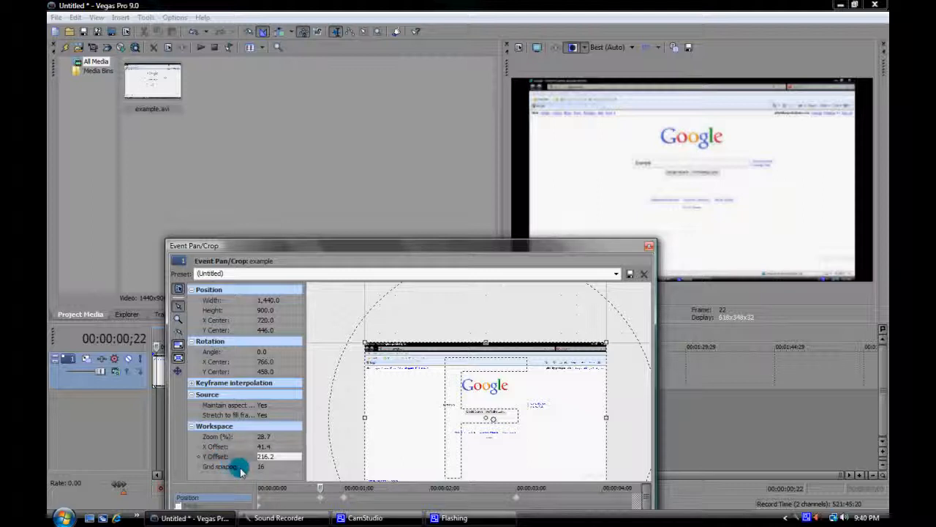
# Reduce the workspace Grid spacing to 10.
pyautogui.click(242, 468)
pyautogui.click(289, 466)
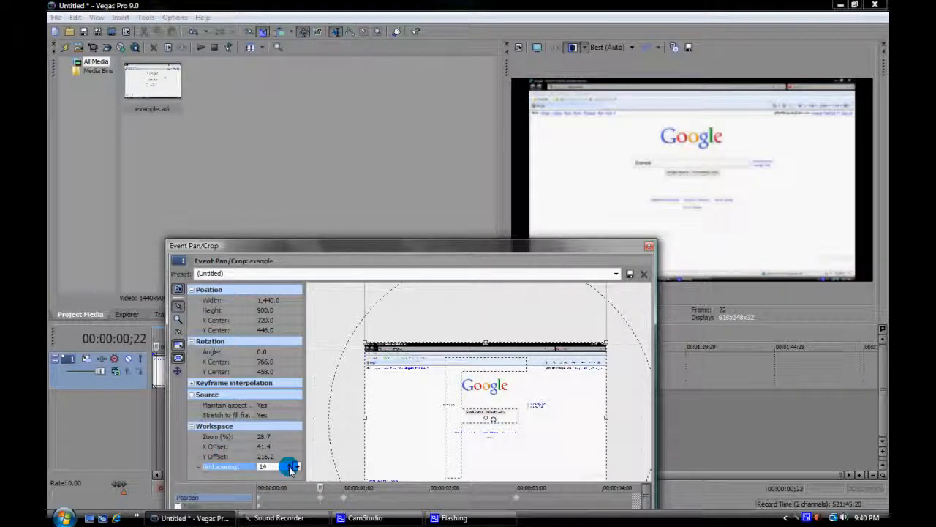
pyautogui.click(289, 468)
pyautogui.click(312, 386)
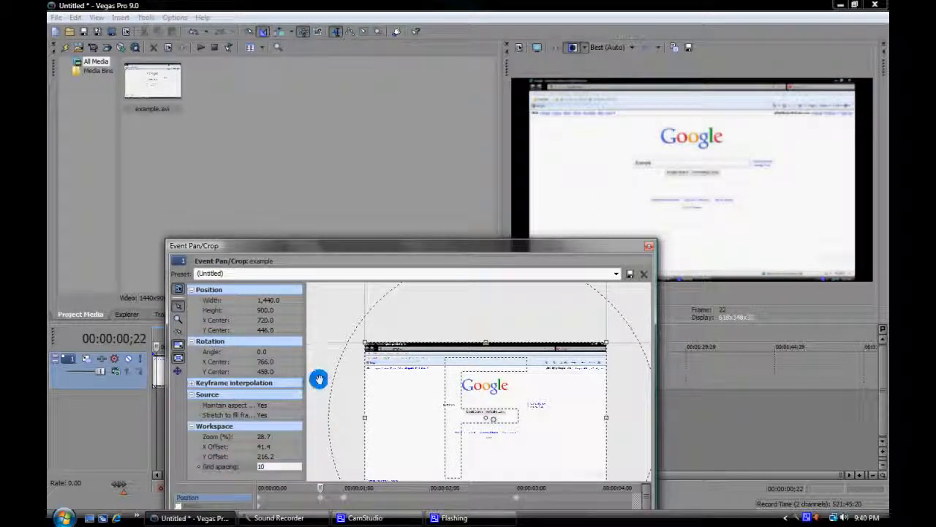
# Zoom the crop workspace out to 12.5%, recentre the frame in it, and reposition the Event Pan/Crop window to expose its full keyframe timeline.
pyautogui.scroll(-4, 319, 379)
pyautogui.scroll(-1, 319, 380)
pyautogui.moveTo(361, 414); pyautogui.dragTo(342, 406)
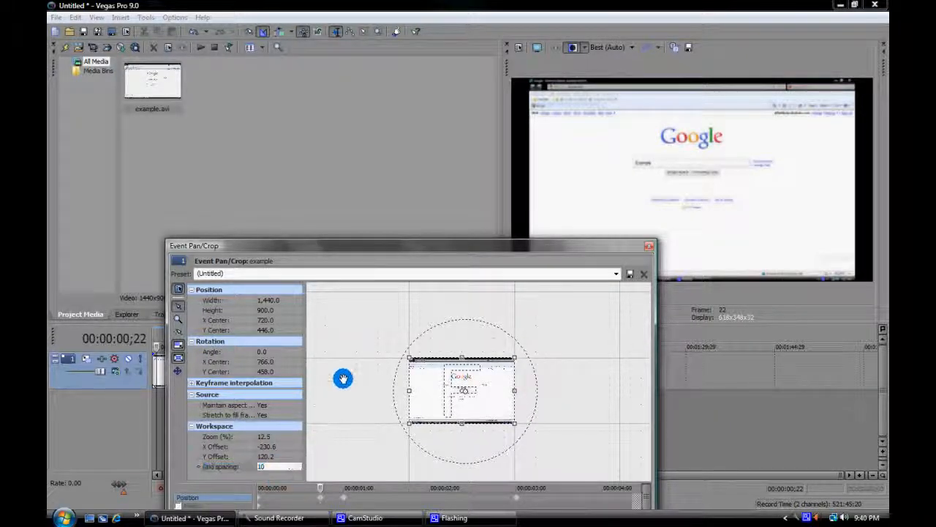
pyautogui.moveTo(599, 248); pyautogui.dragTo(560, 210)
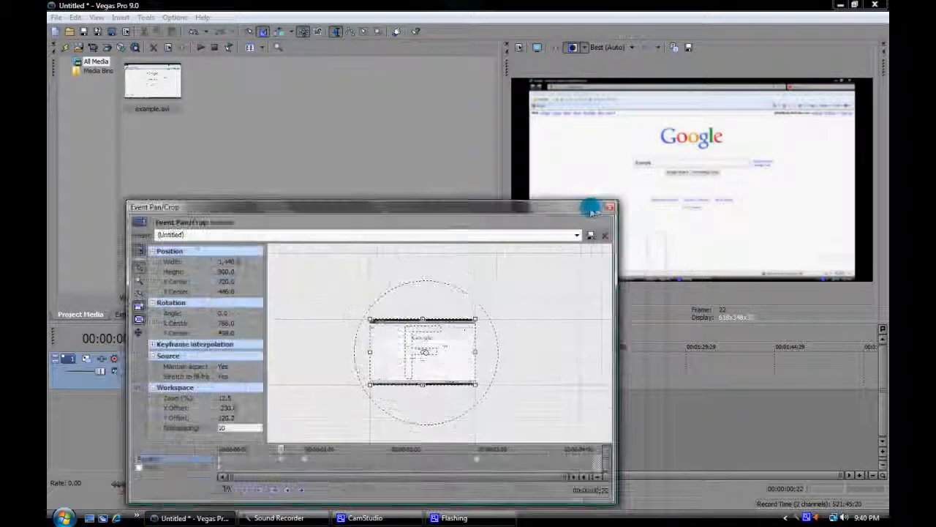